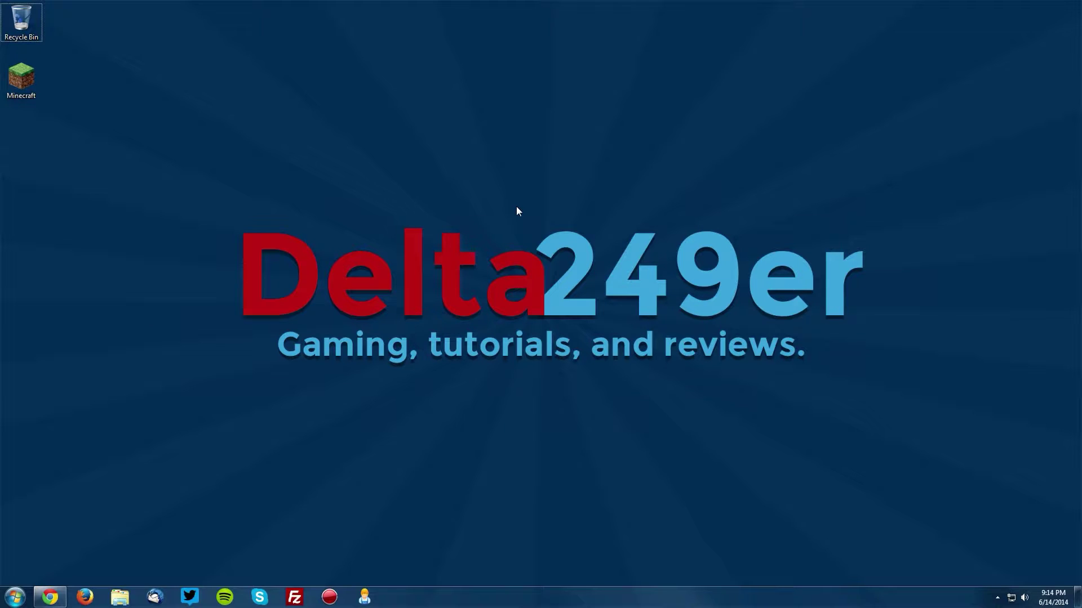
- In the Minecraft launcher, set the current profile to use release 1.7.5, then run the game once and quit it
double_click(28, 69)
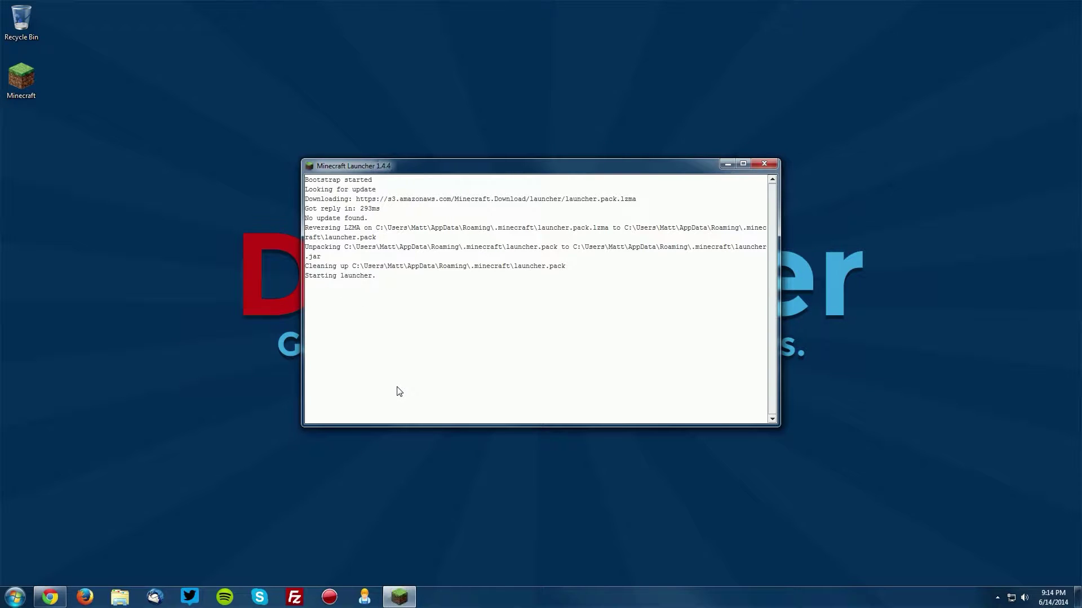
left_click(380, 469)
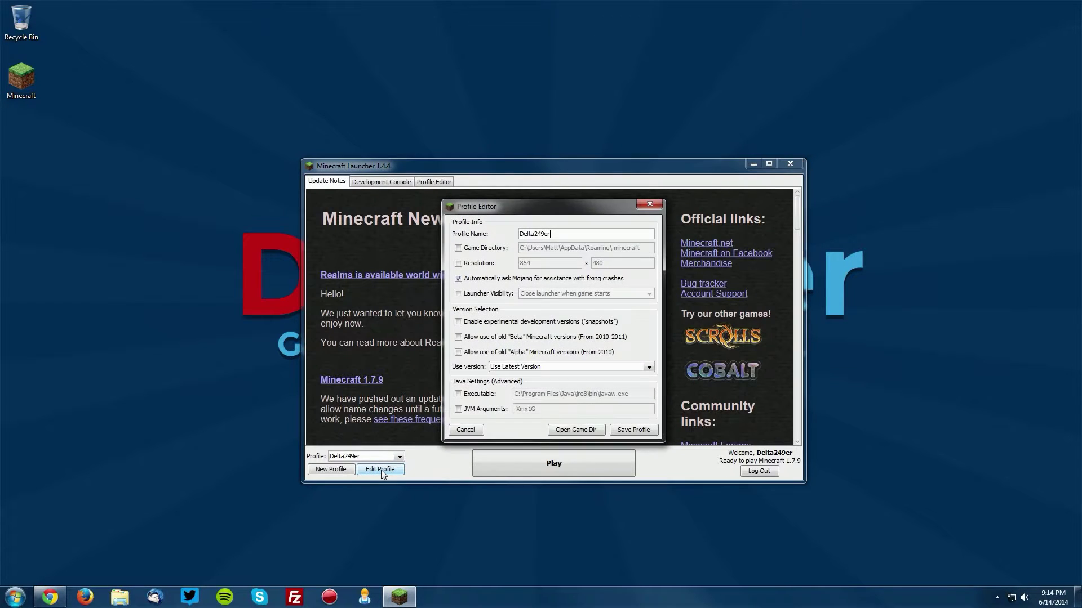
left_click(506, 369)
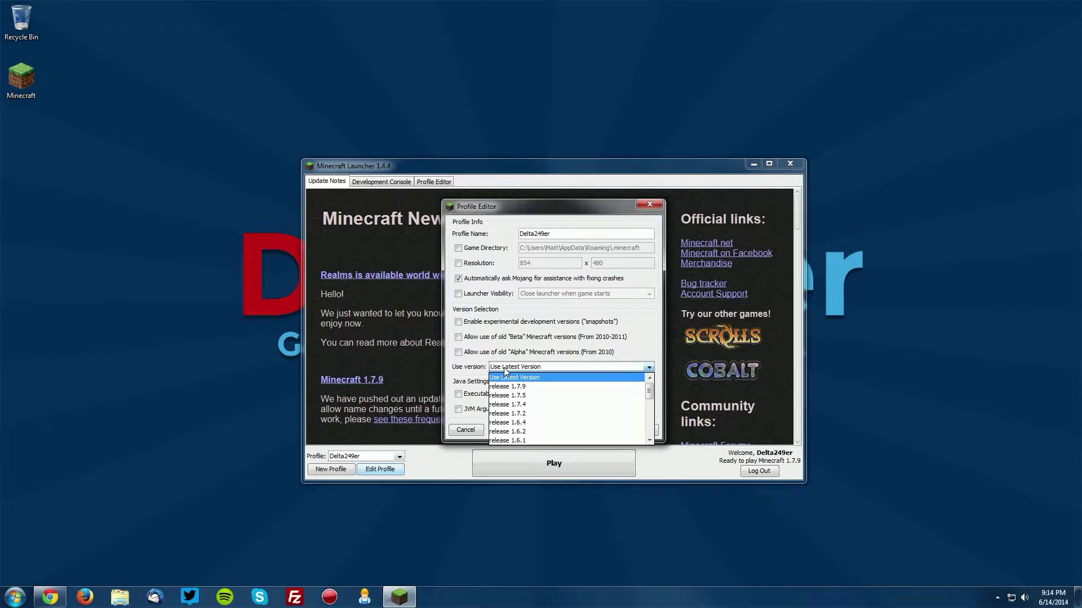
left_click(506, 397)
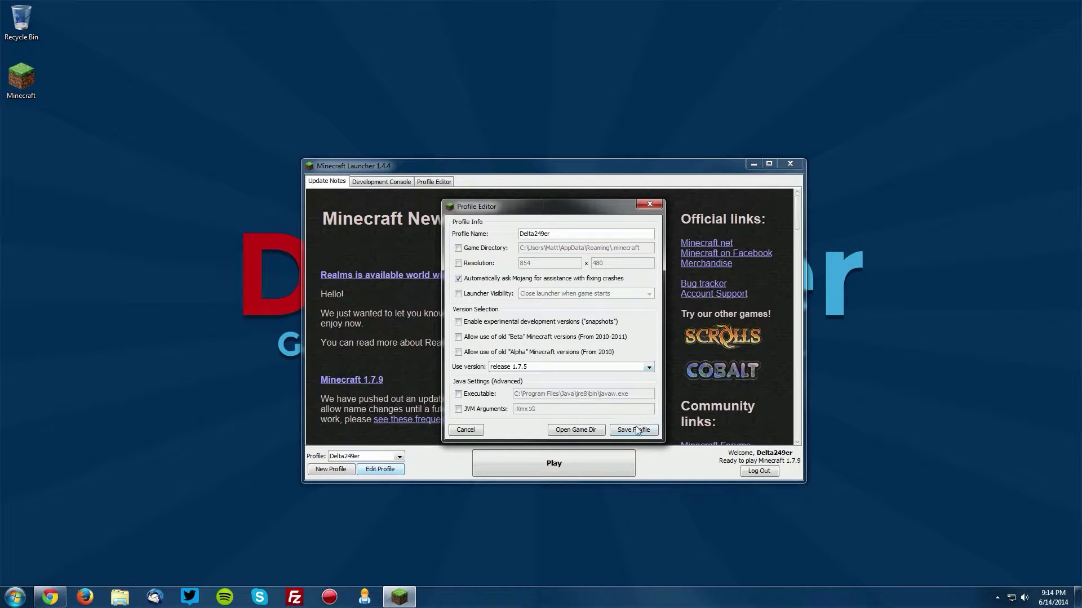
left_click(637, 431)
left_click(554, 463)
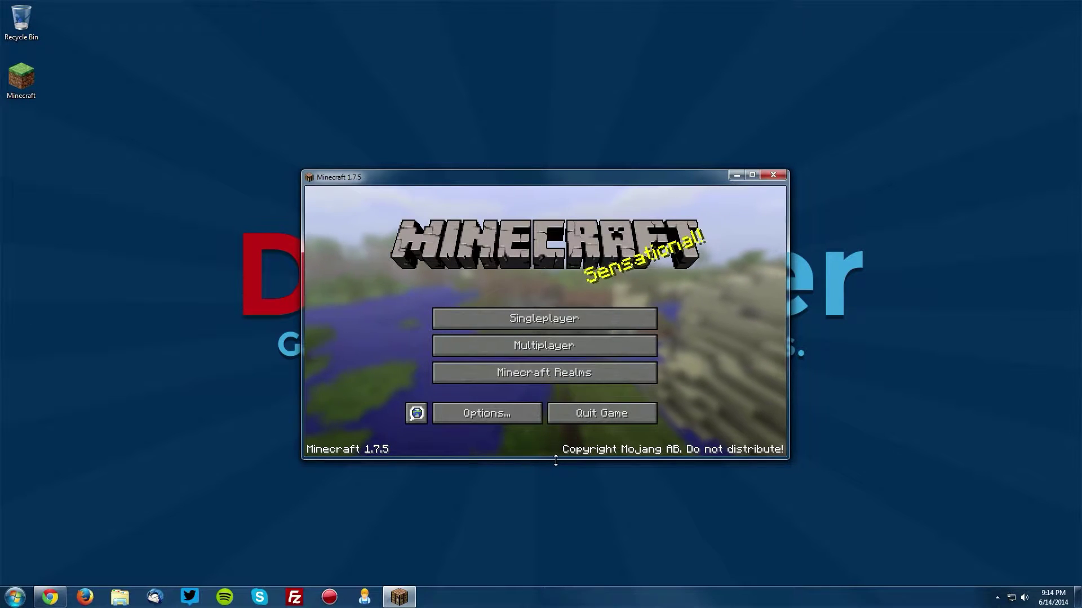
left_click(603, 414)
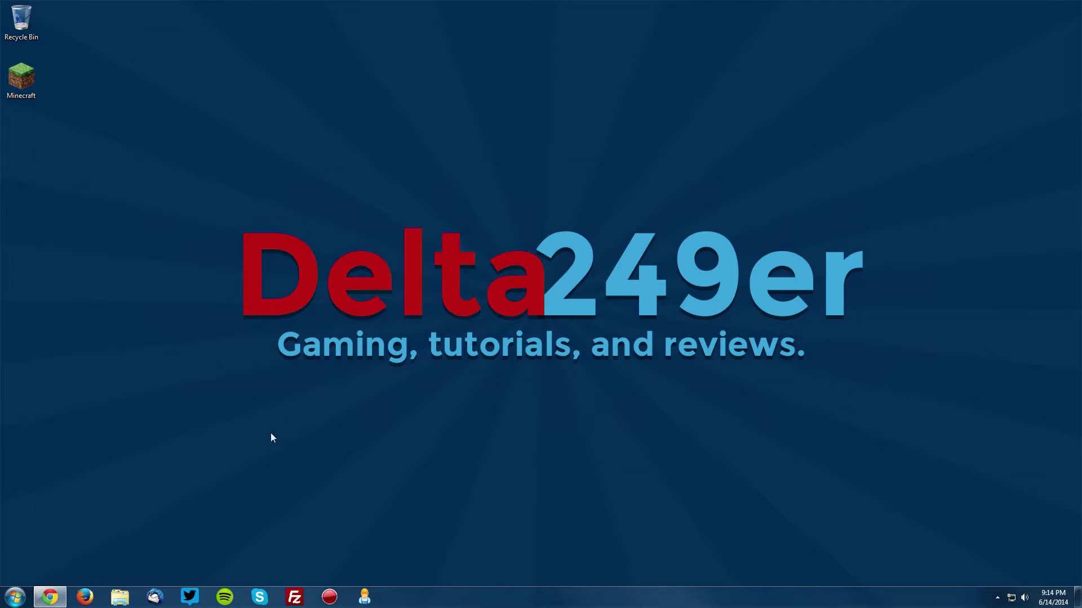
- Switch to Chrome and download OptiFine 1.7.5 HD U D1 from the OptiFine downloads page, saving the jar to the Desktop
left_click(50, 597)
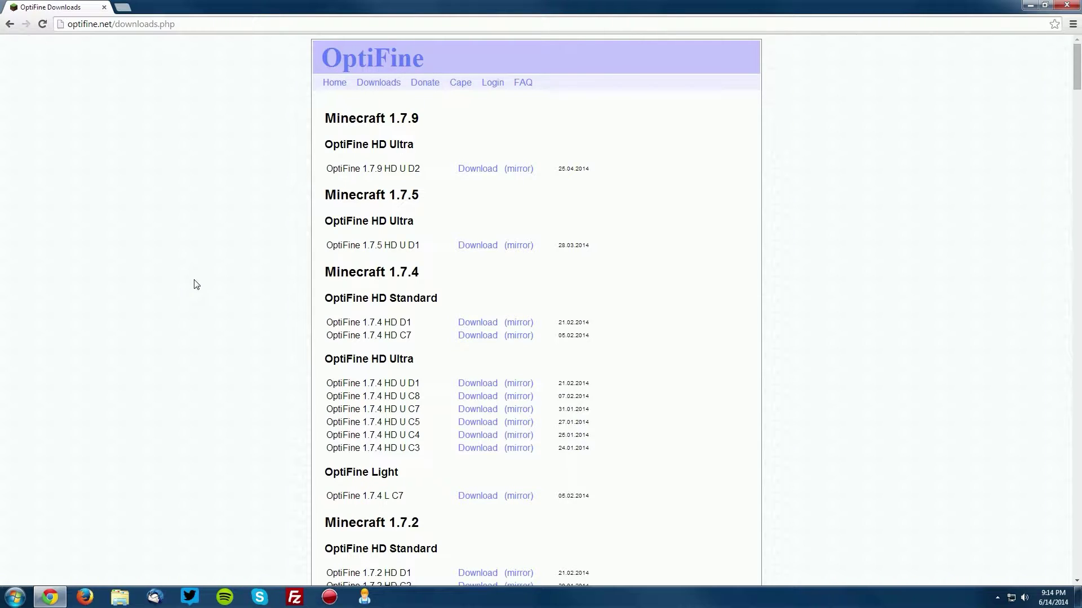
left_click_drag(331, 195, 435, 197)
left_click(439, 197)
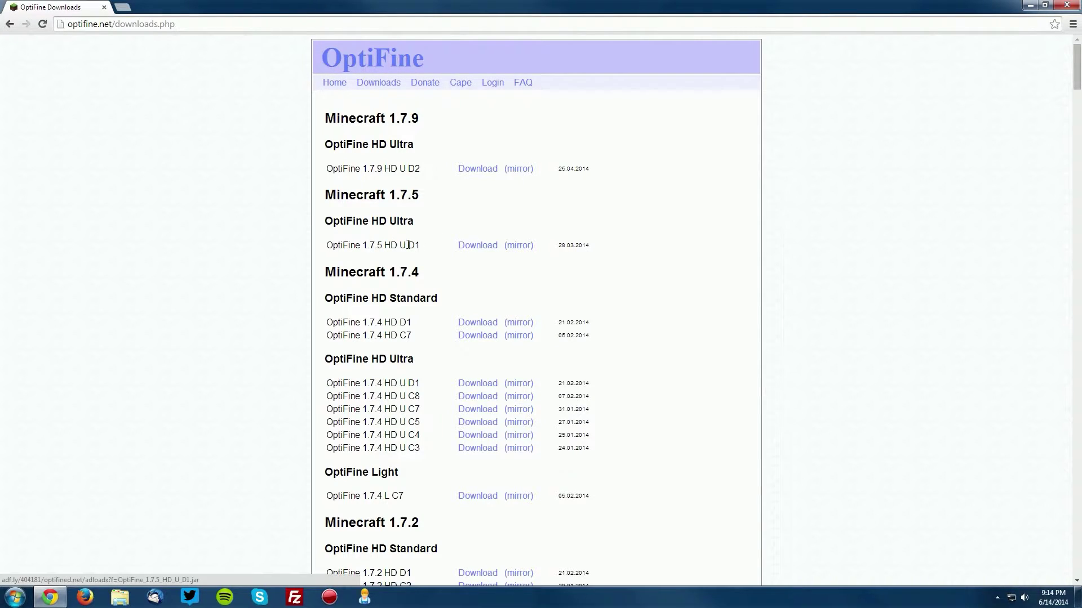
left_click_drag(325, 249, 431, 248)
left_click(456, 252)
left_click(474, 249)
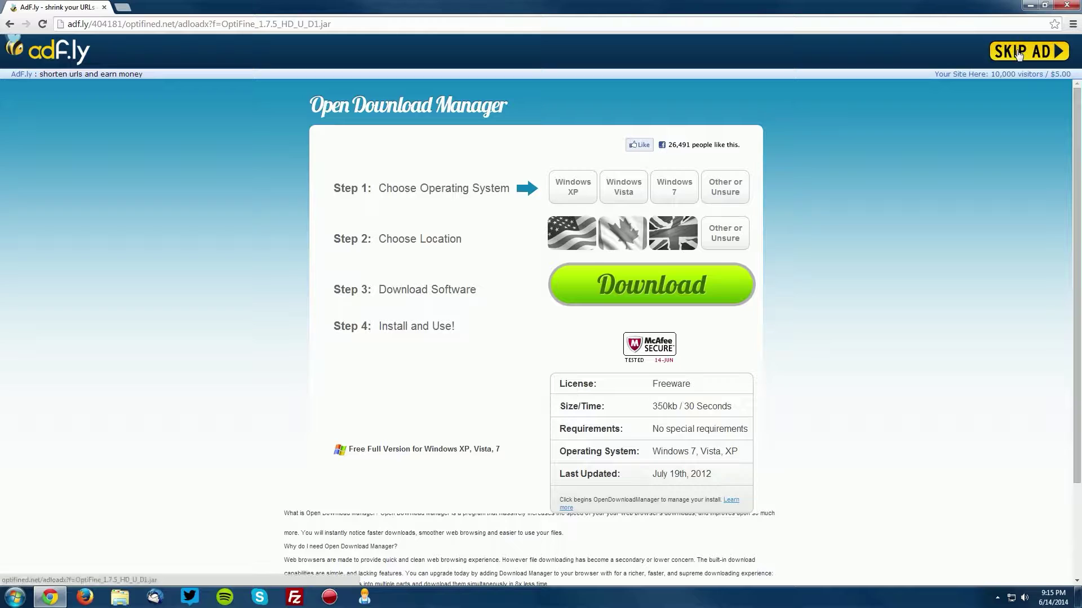
left_click(1026, 50)
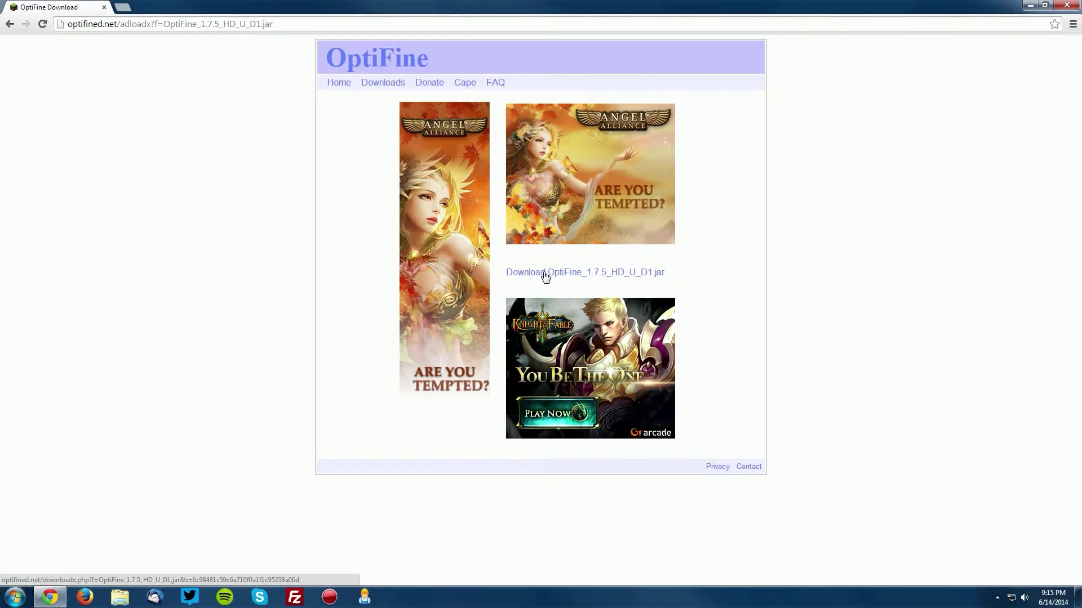
left_click(580, 274)
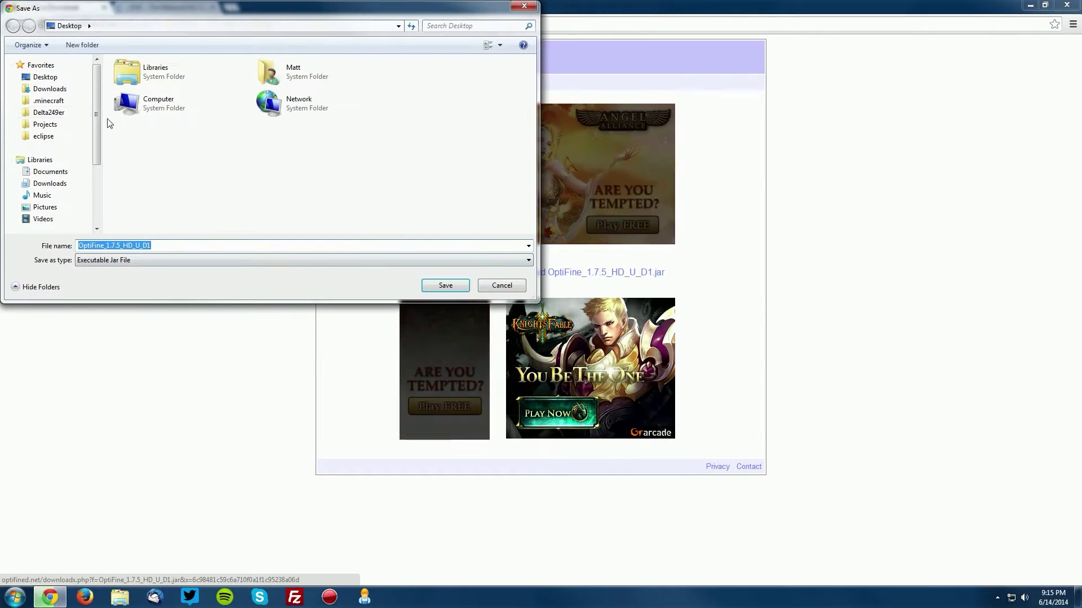
left_click(442, 288)
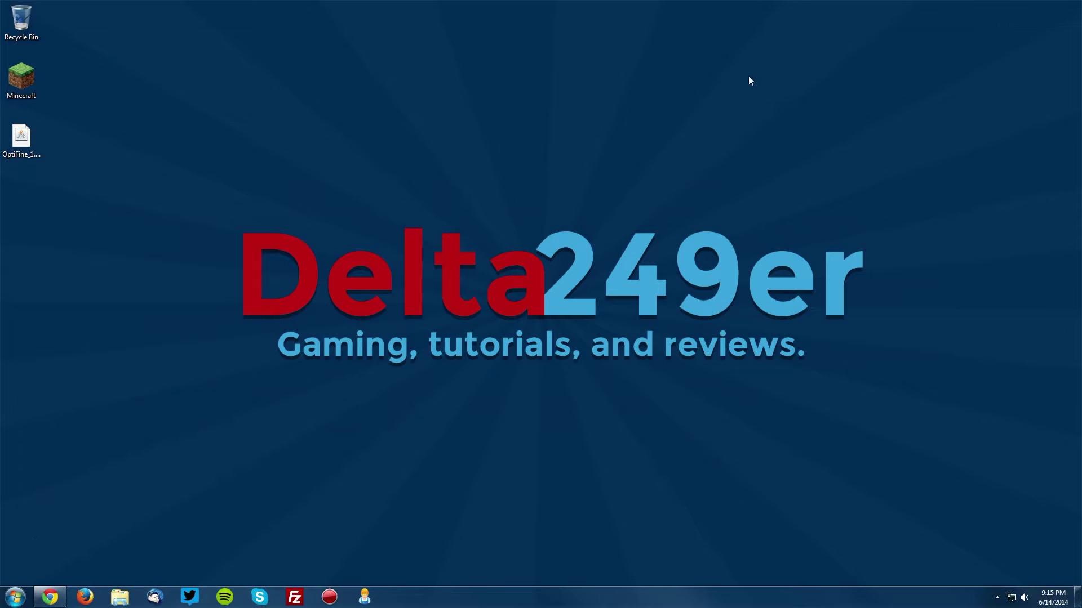
- Run the OptiFine 1.7.5 HD U D1 jar from the desktop with Java(TM) Platform SE binary and install OptiFine
left_click(27, 140)
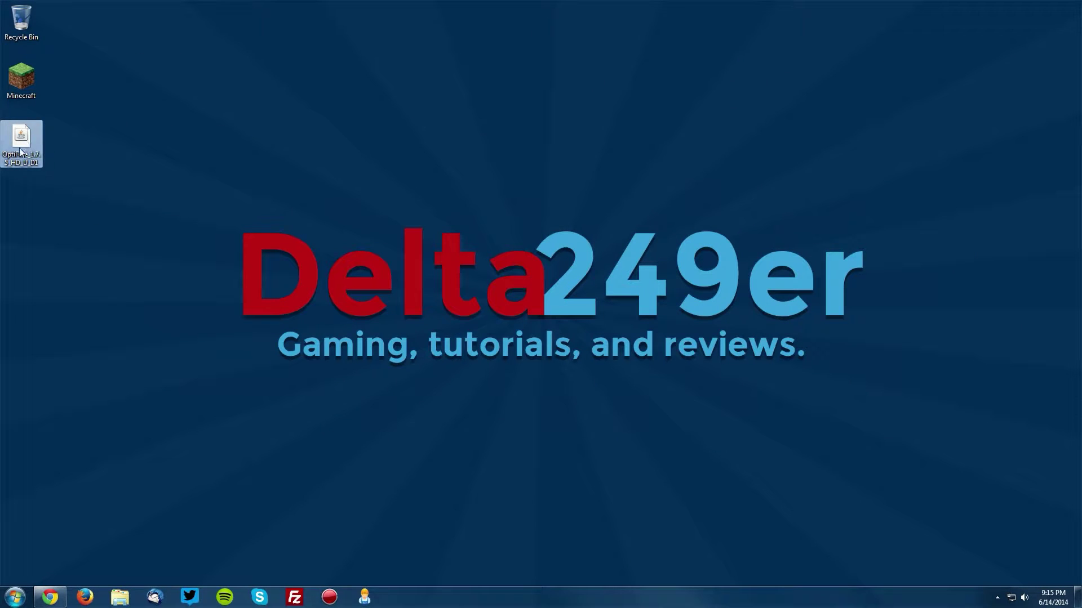
right_click(23, 148)
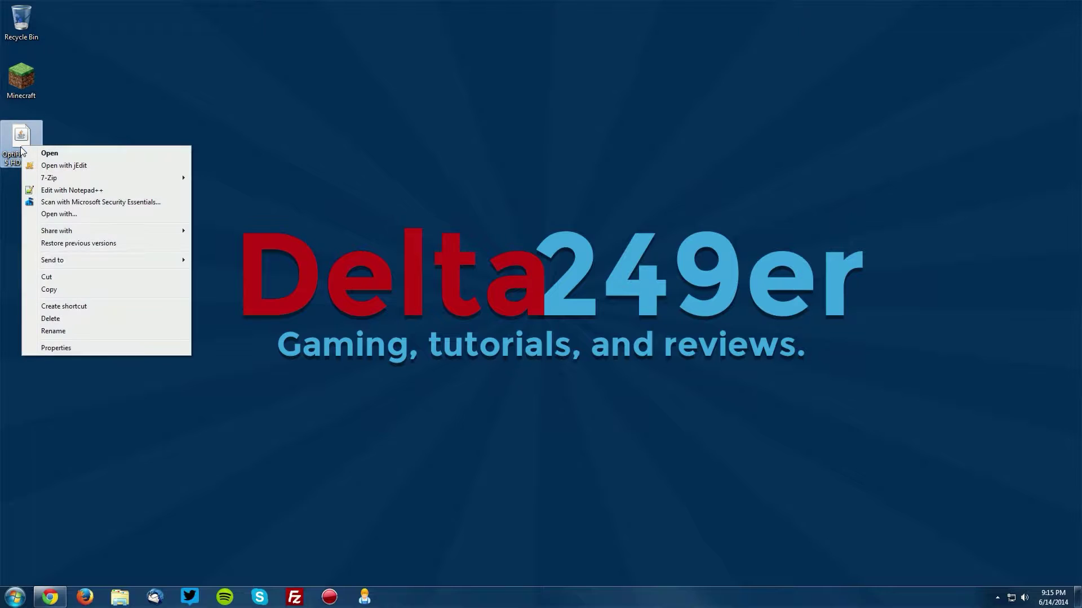
left_click(80, 214)
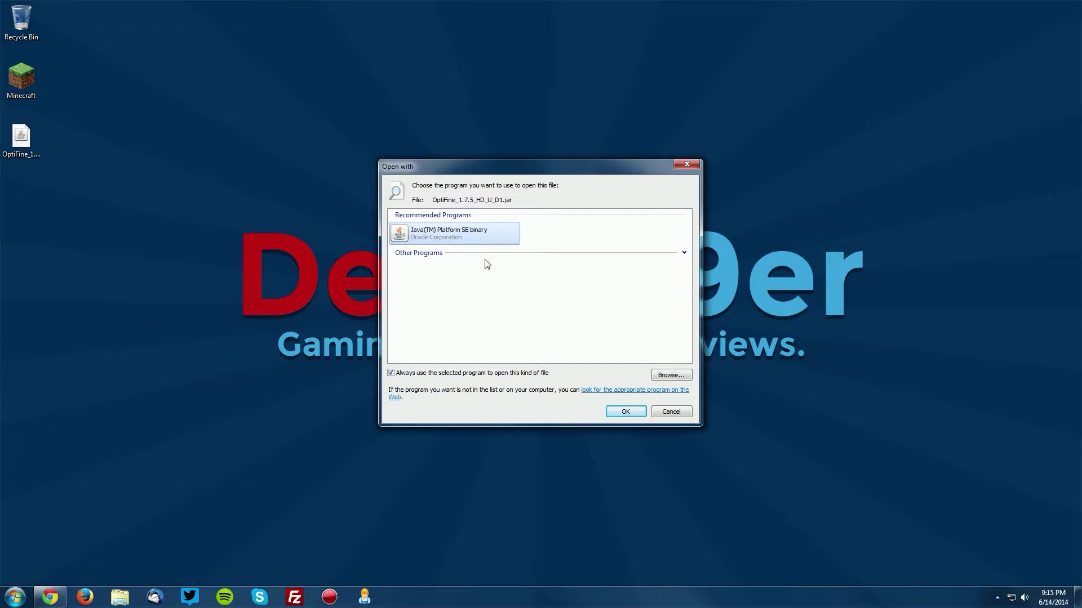
left_click(626, 412)
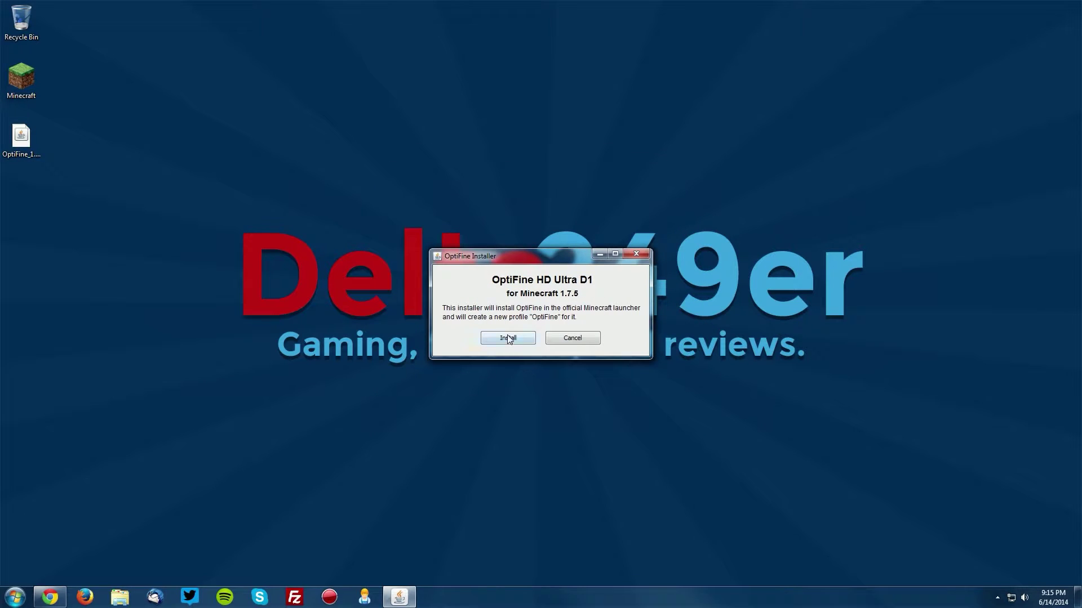
left_click(509, 338)
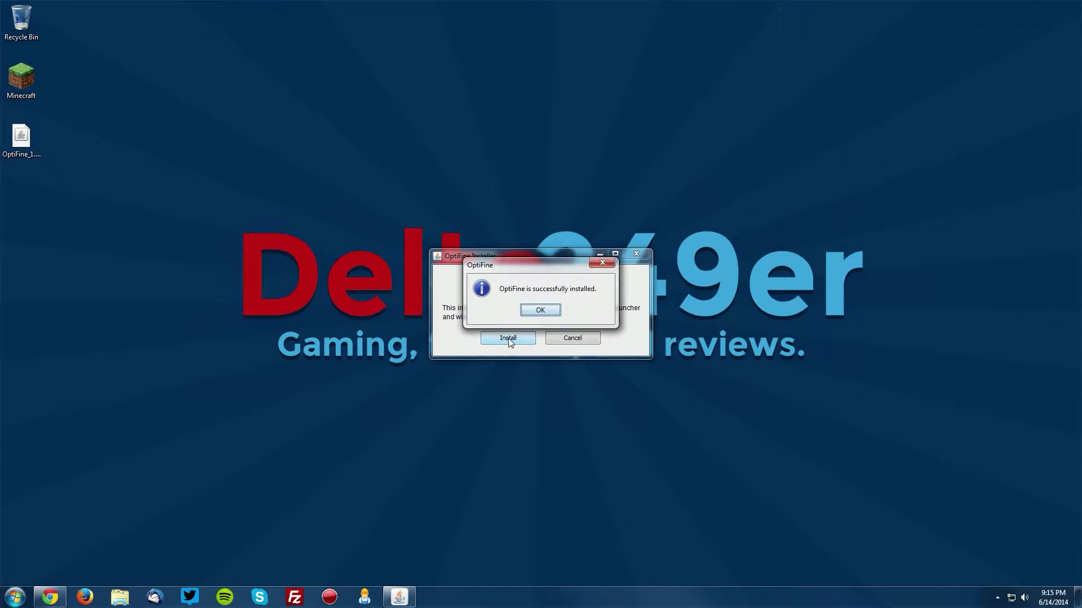
left_click(540, 311)
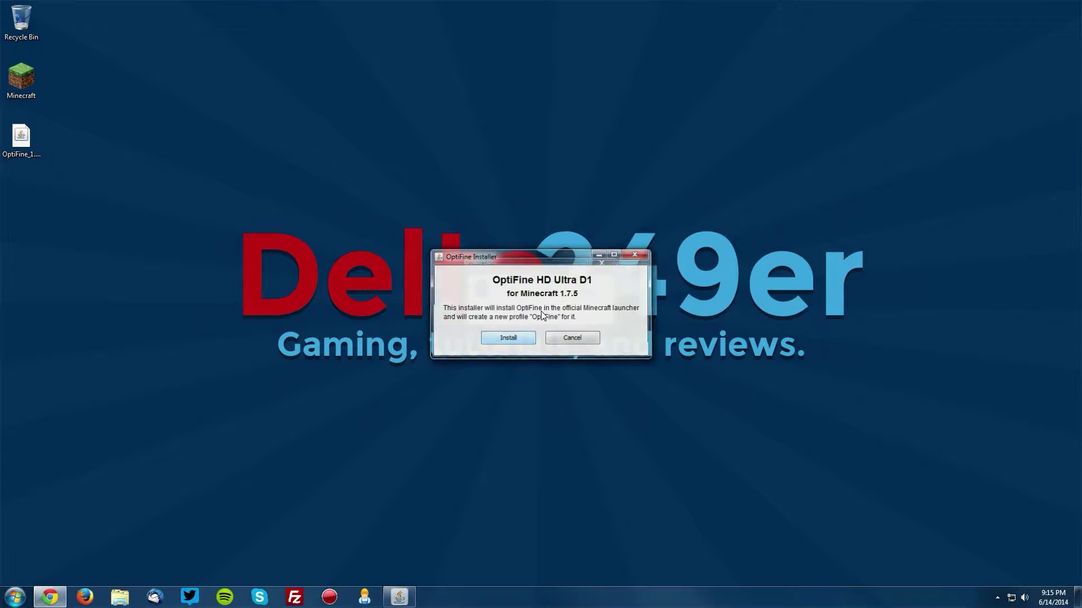
- Enter the Minecraft launcher with the second existing user, check the OptiFine profile in the profile choices, and close the launcher
double_click(29, 80)
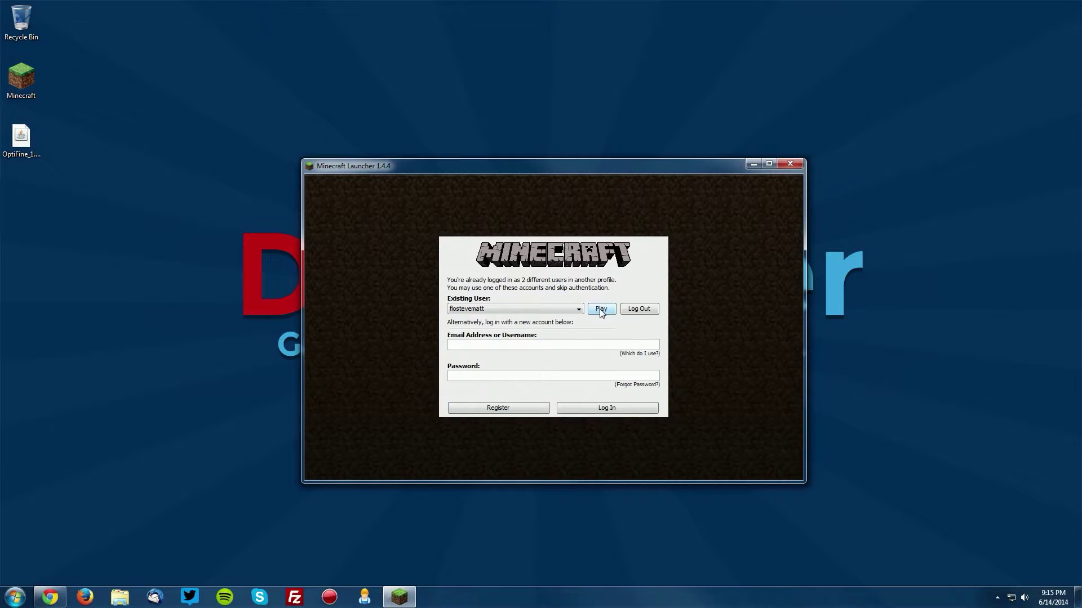
left_click(564, 309)
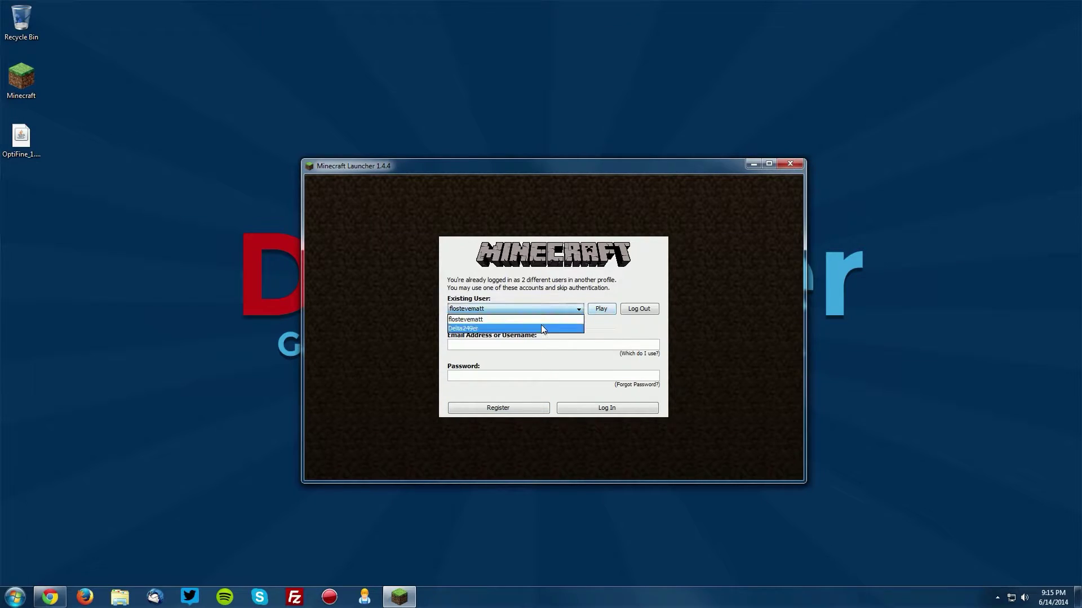
left_click(541, 325)
left_click(606, 308)
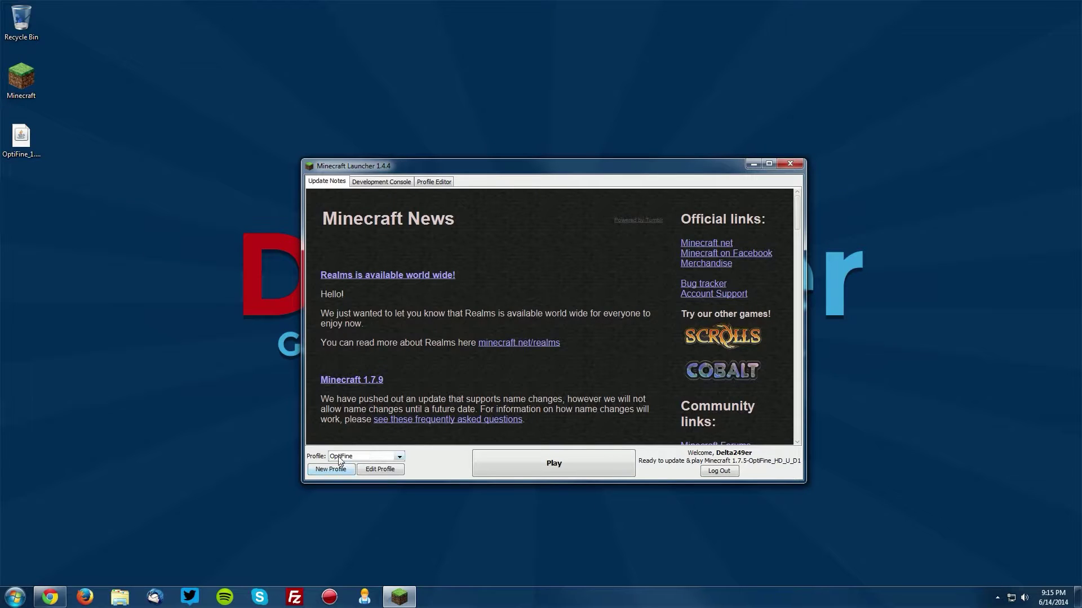
left_click(397, 457)
left_click(360, 466)
left_click(790, 164)
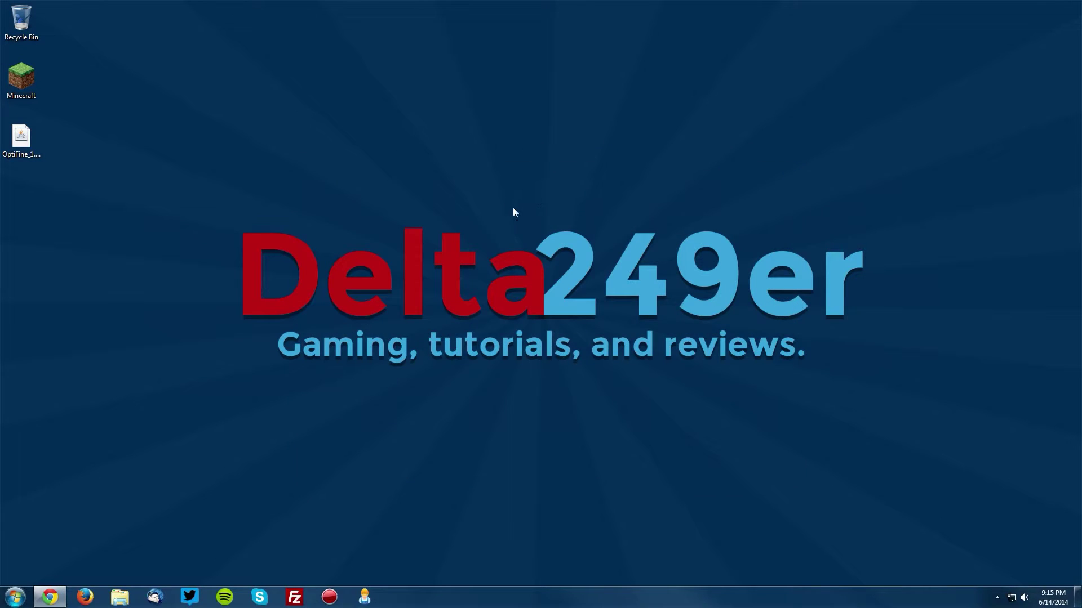
- Switch to Chrome and open the more info post for GLSL Shaders Mod v2.3.15 for Minecraft 1.7.5 in the Shaders Mod topic
left_click(49, 596)
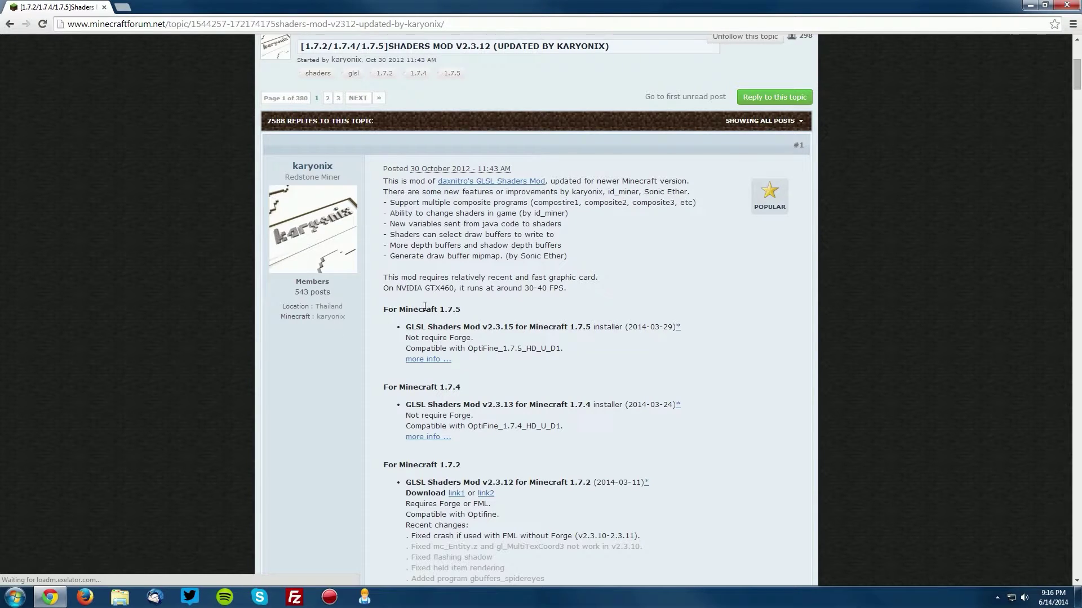
left_click_drag(386, 313, 462, 310)
left_click(466, 314)
left_click(432, 364)
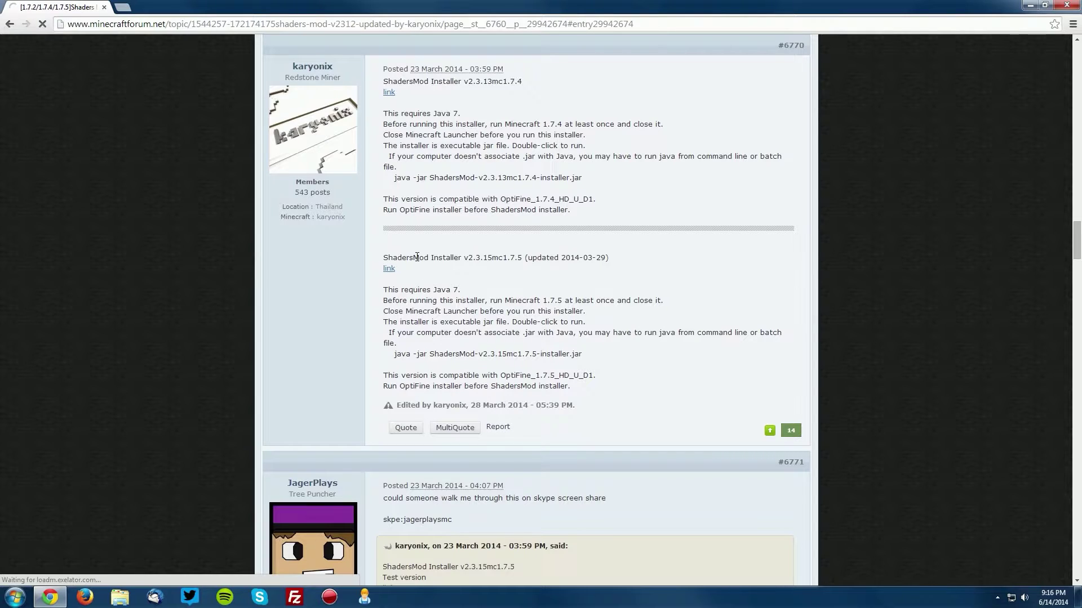
- Download ShadersMod-v2.3.15mc1.7.5-installer.jar from the post's Dropbox link to the Desktop and minimize the browser
left_click_drag(385, 254, 525, 261)
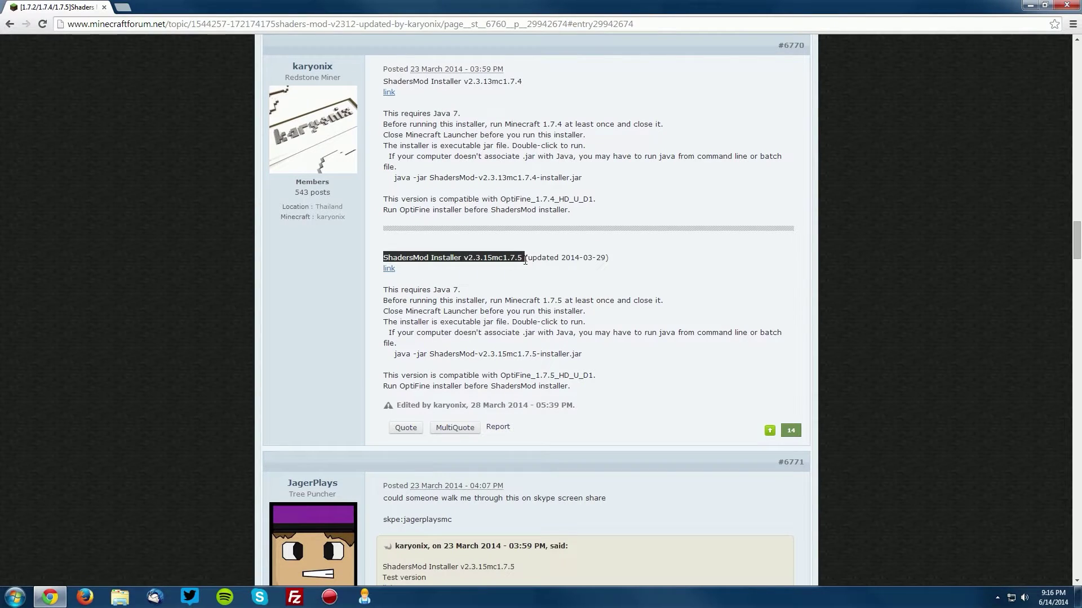
left_click(390, 271)
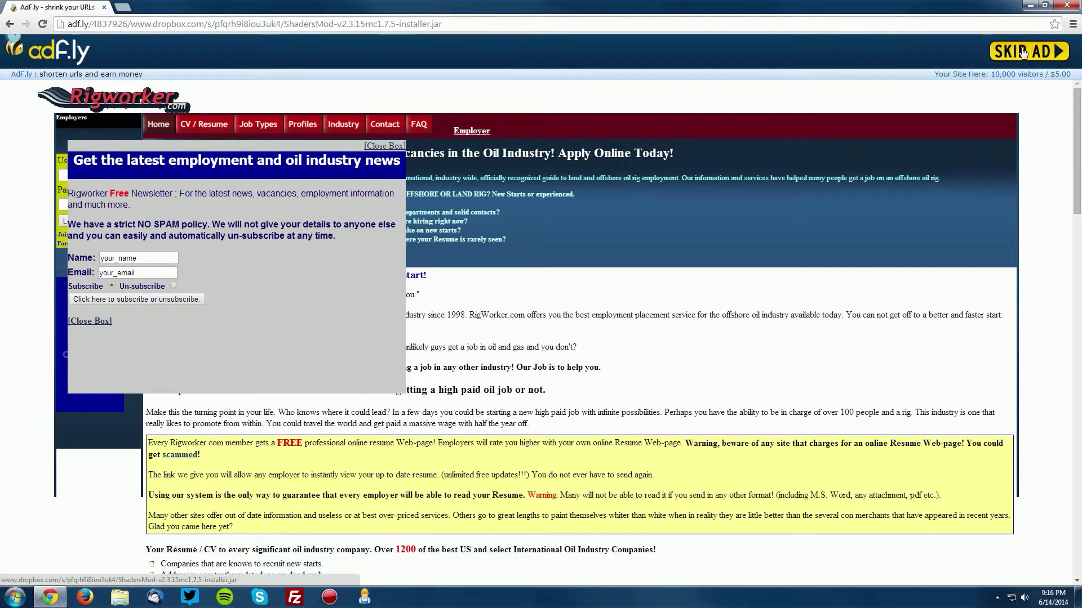
left_click(1030, 52)
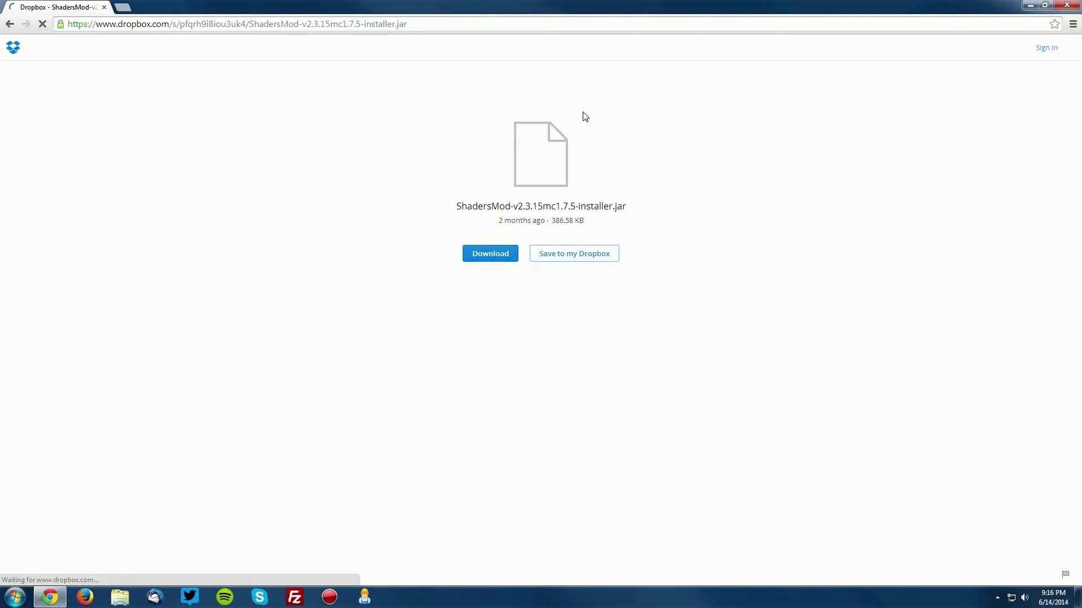
left_click(488, 255)
left_click(38, 82)
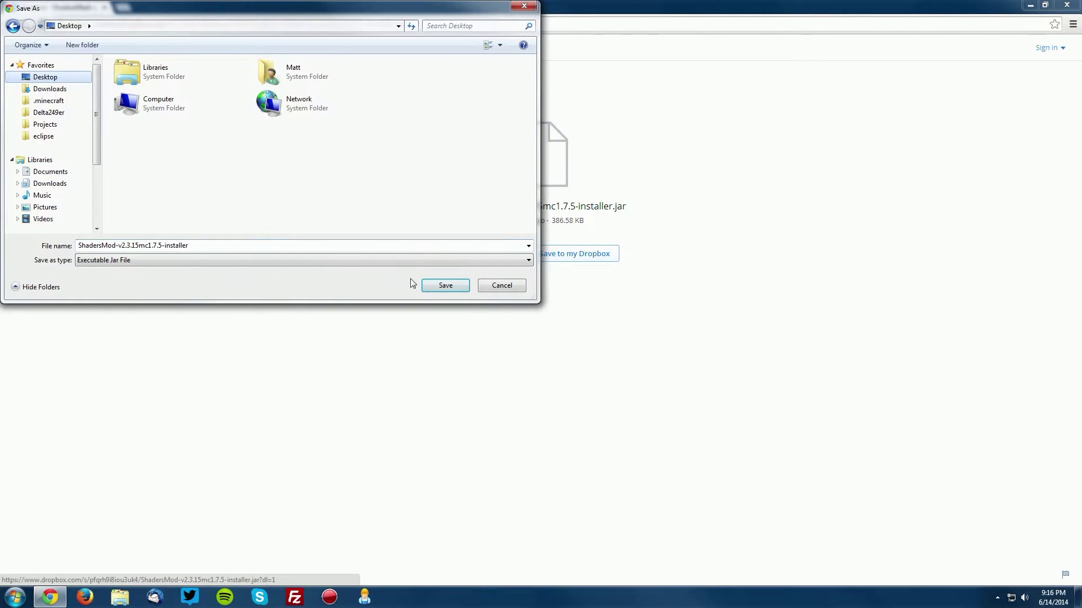
left_click(449, 283)
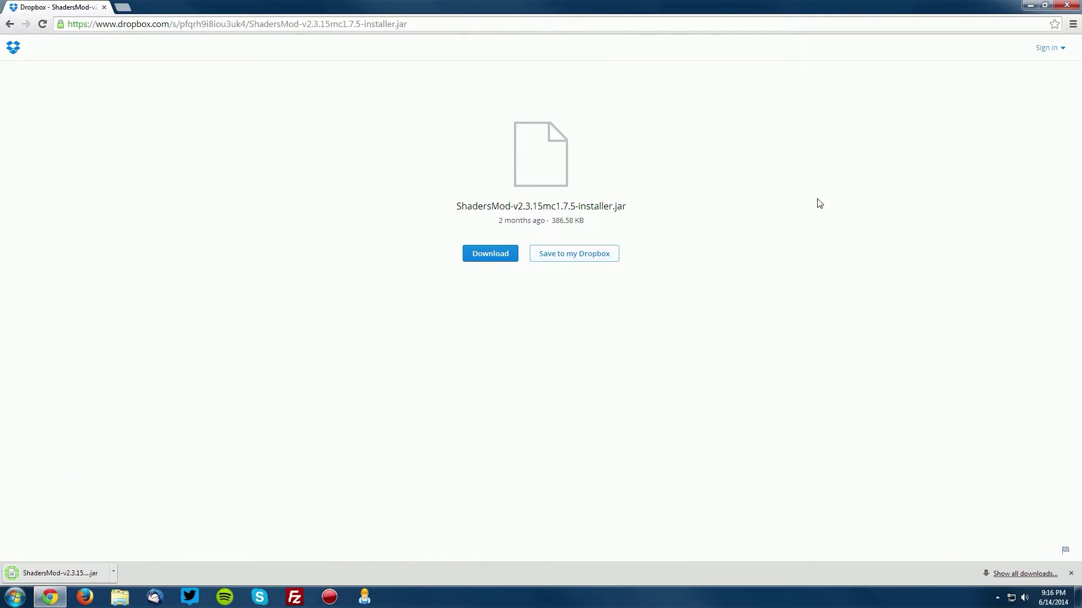
left_click(1030, 5)
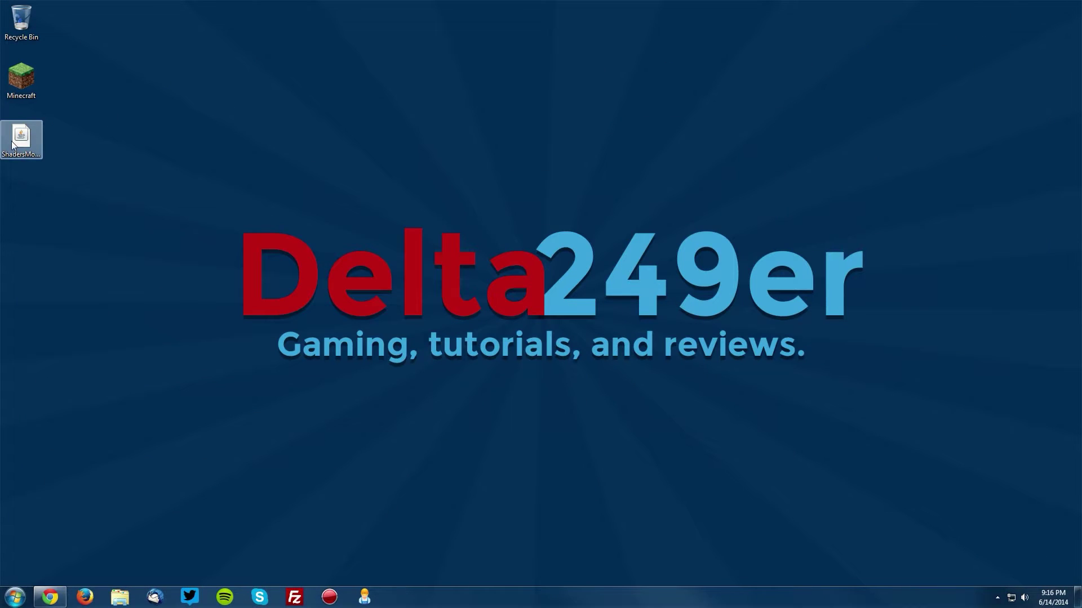
- Run the ShadersMod installer jar with Java(TM) Platform SE binary and install it to the .minecraft folder
left_click(20, 138)
right_click(20, 138)
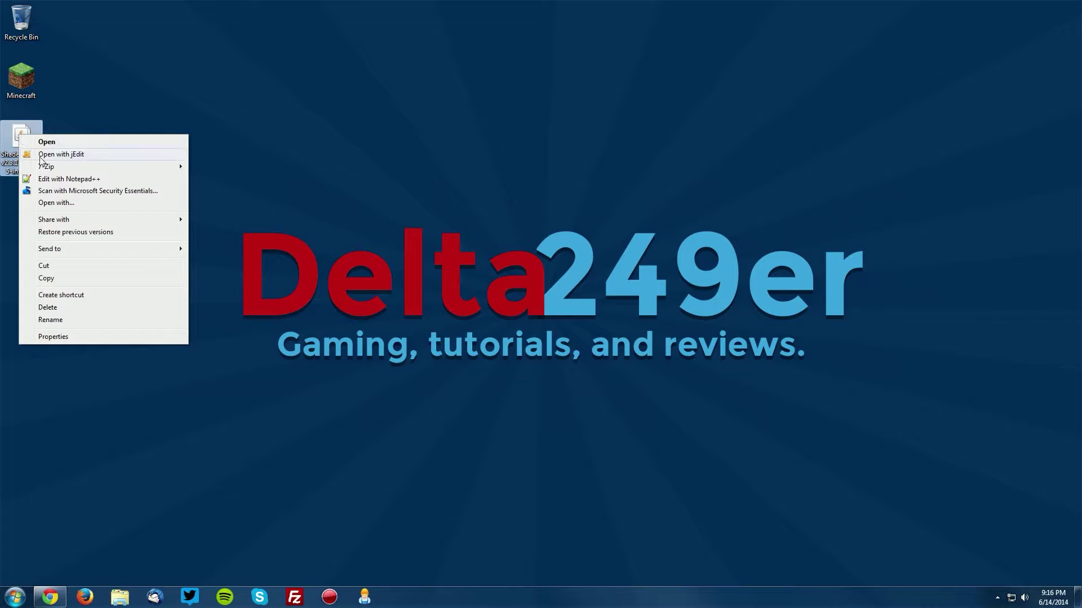
left_click(54, 203)
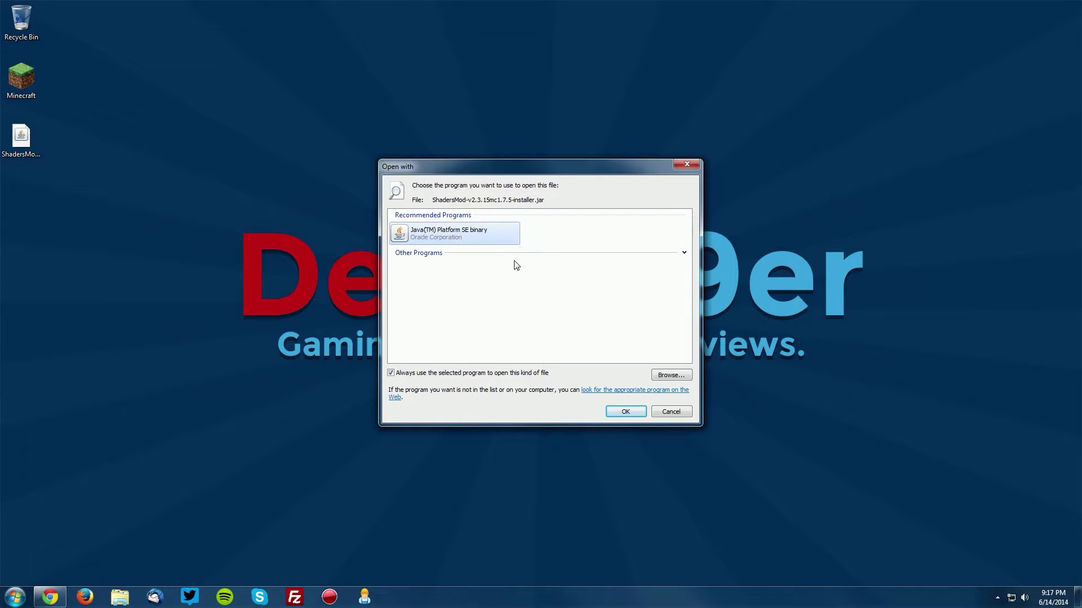
left_click(620, 412)
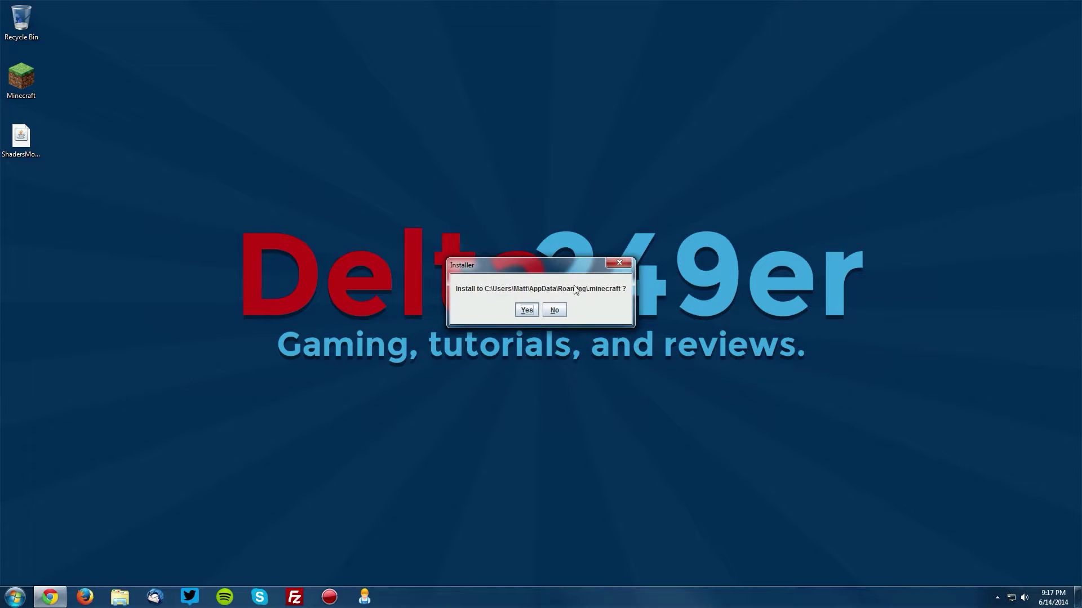
left_click(525, 311)
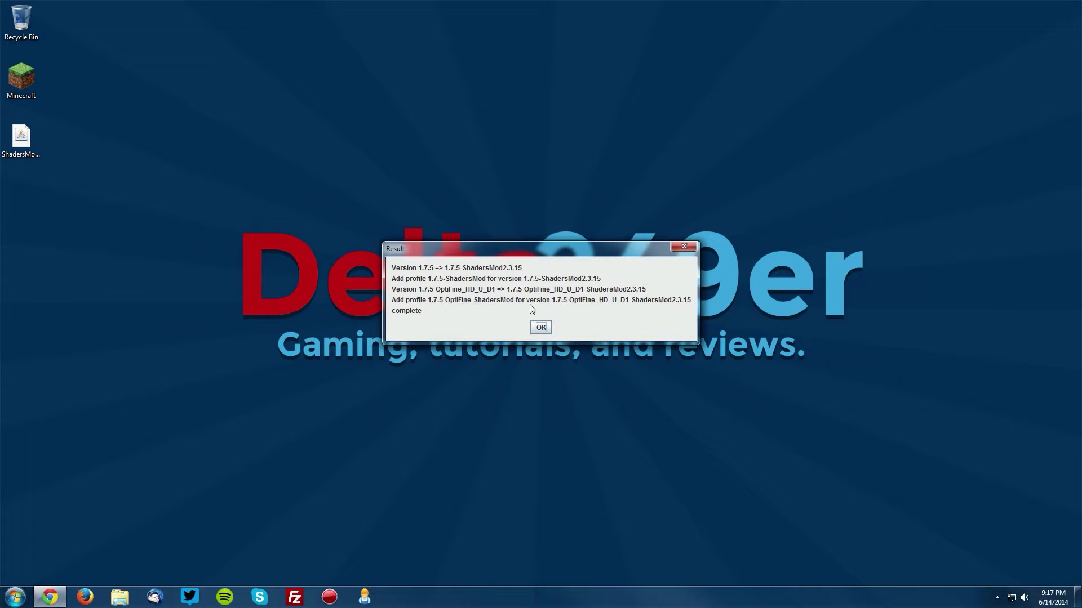
left_click(541, 329)
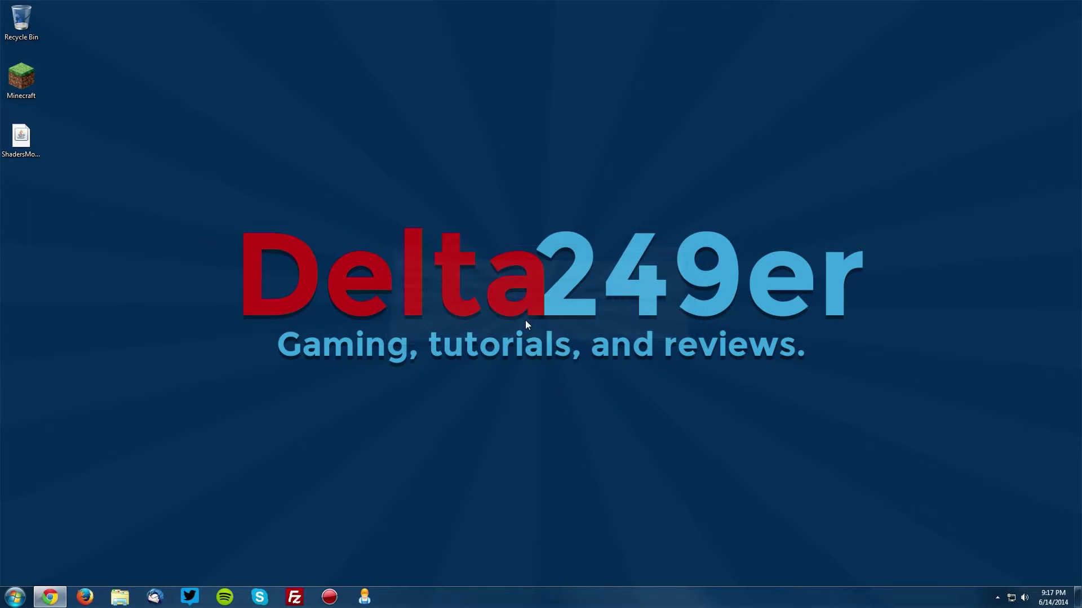
- Enter the Minecraft launcher with the second existing user and start the game with the 1.7.5-OptiFine-ShadersMod profile
double_click(33, 82)
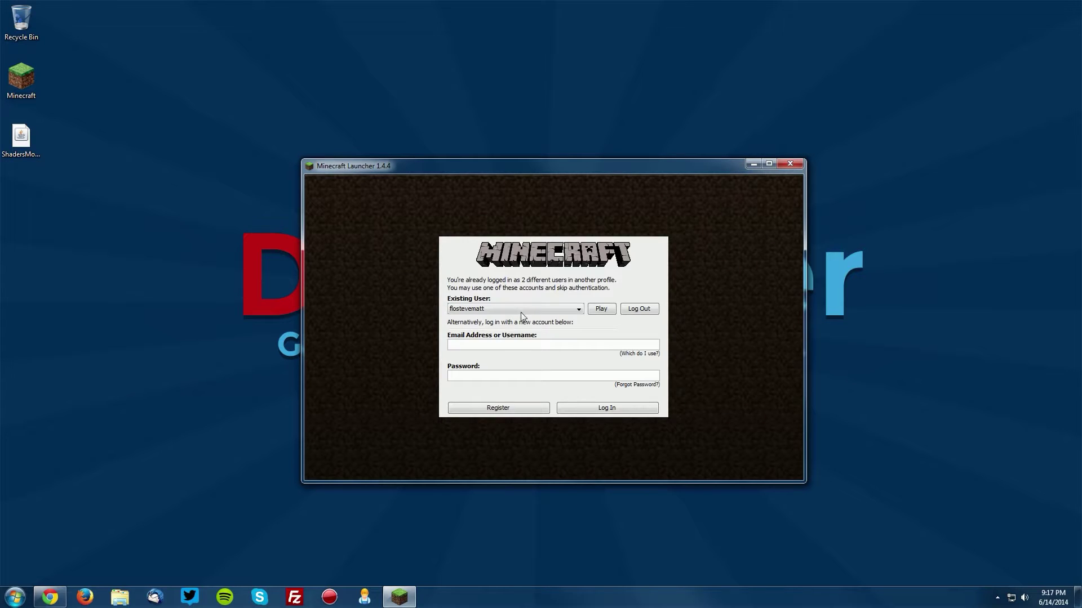
left_click(522, 310)
left_click(498, 331)
left_click(601, 310)
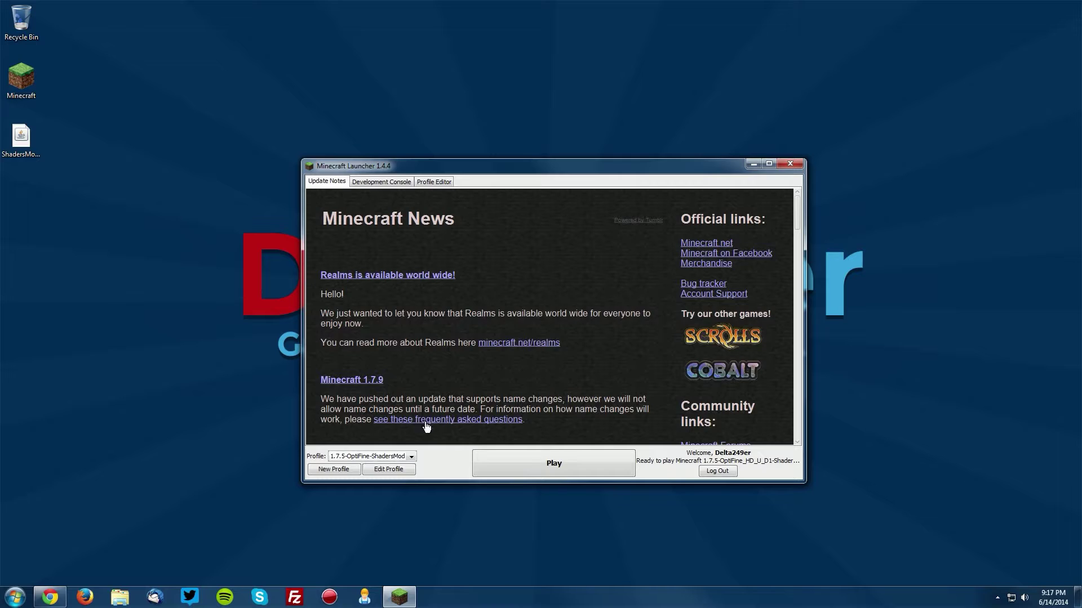
left_click(345, 457)
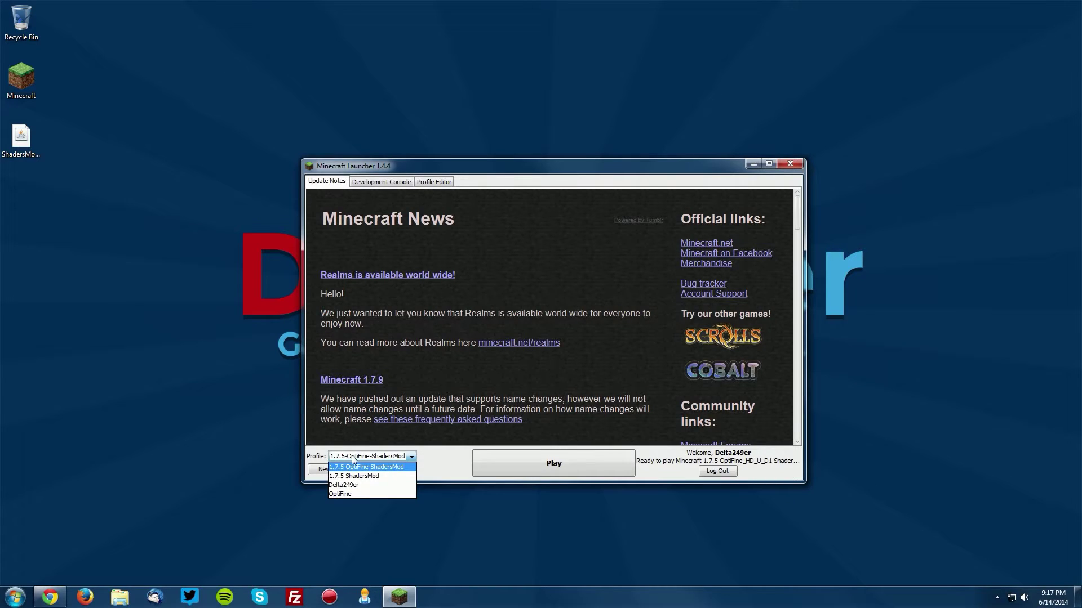
left_click(411, 457)
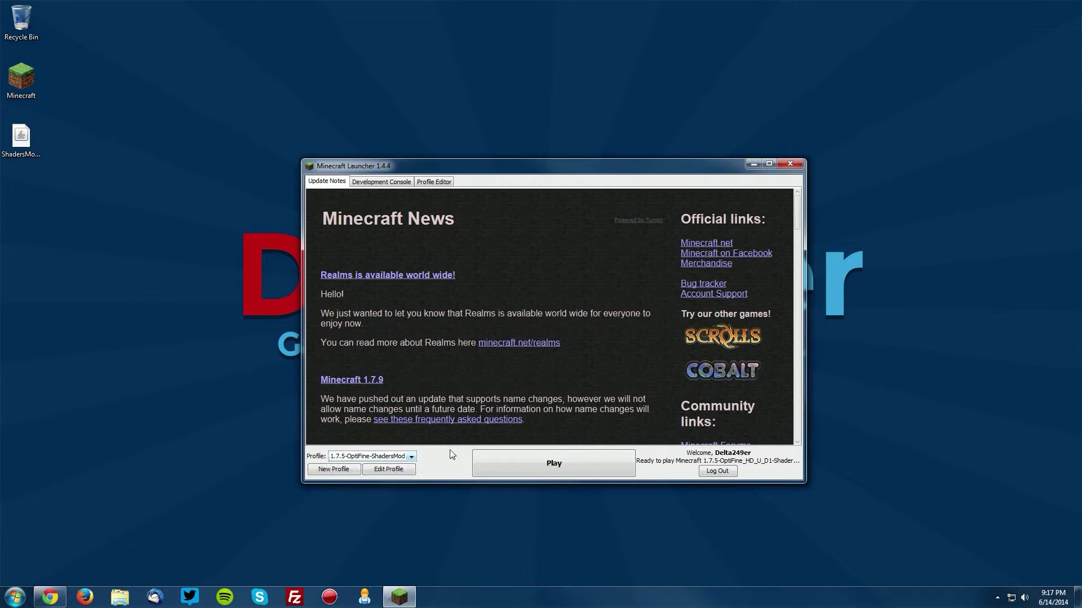
left_click(555, 464)
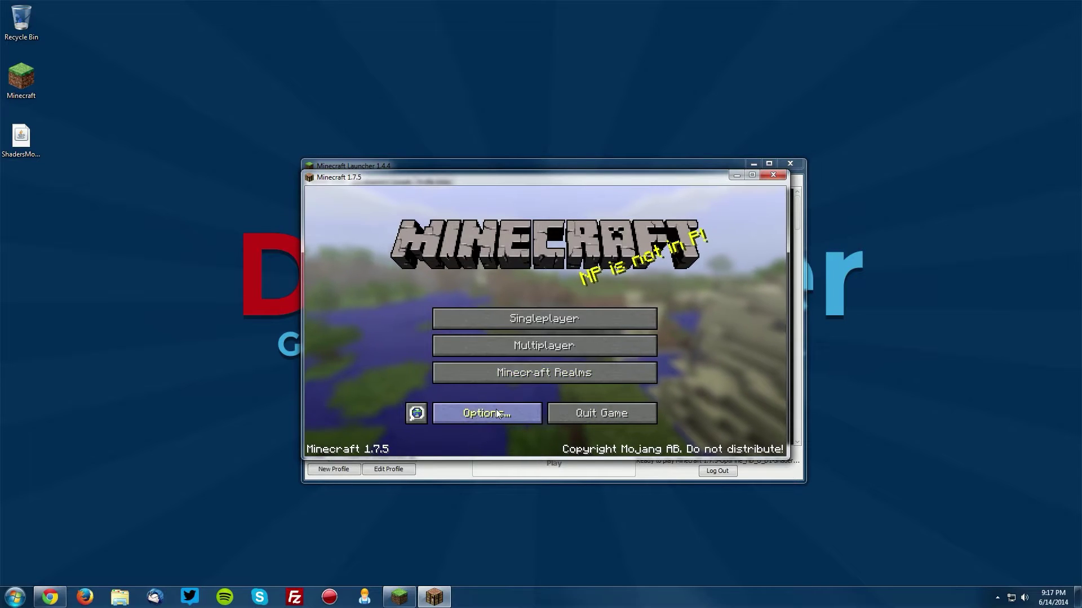
- Check the video settings in the options from the title screen and return to the title screen
left_click(497, 413)
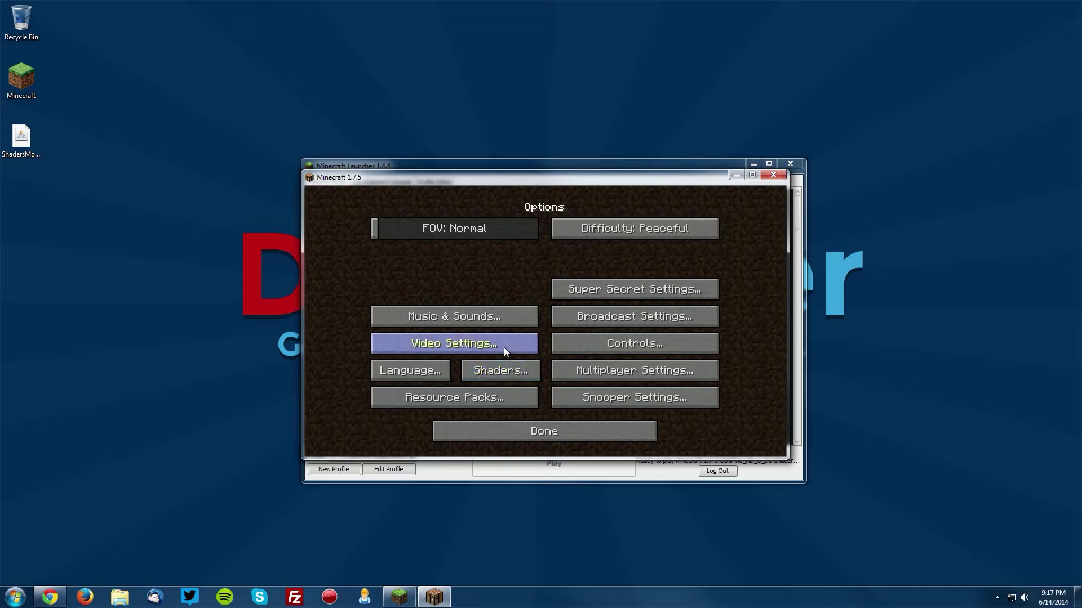
left_click(449, 341)
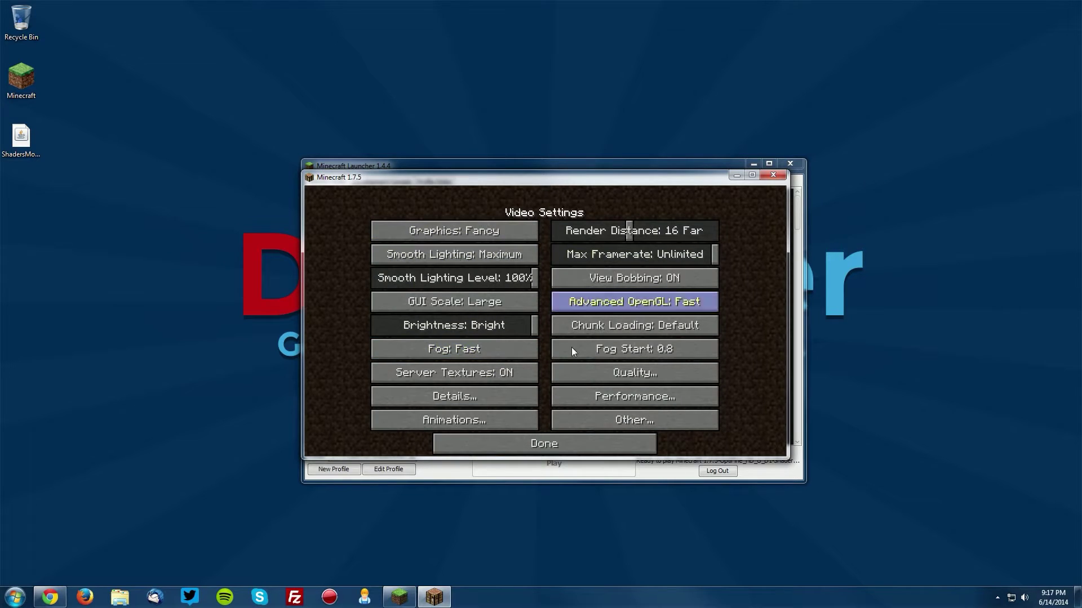
left_click(530, 450)
left_click(543, 438)
- Open the third saved singleplayer world and check its video settings and the debug overlay
left_click(524, 318)
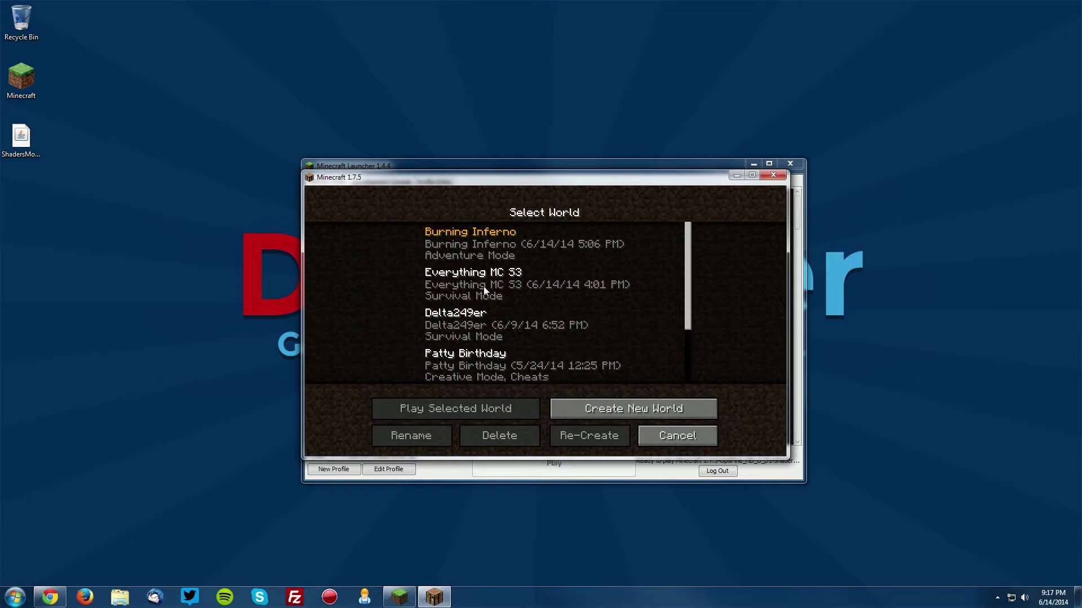
double_click(515, 325)
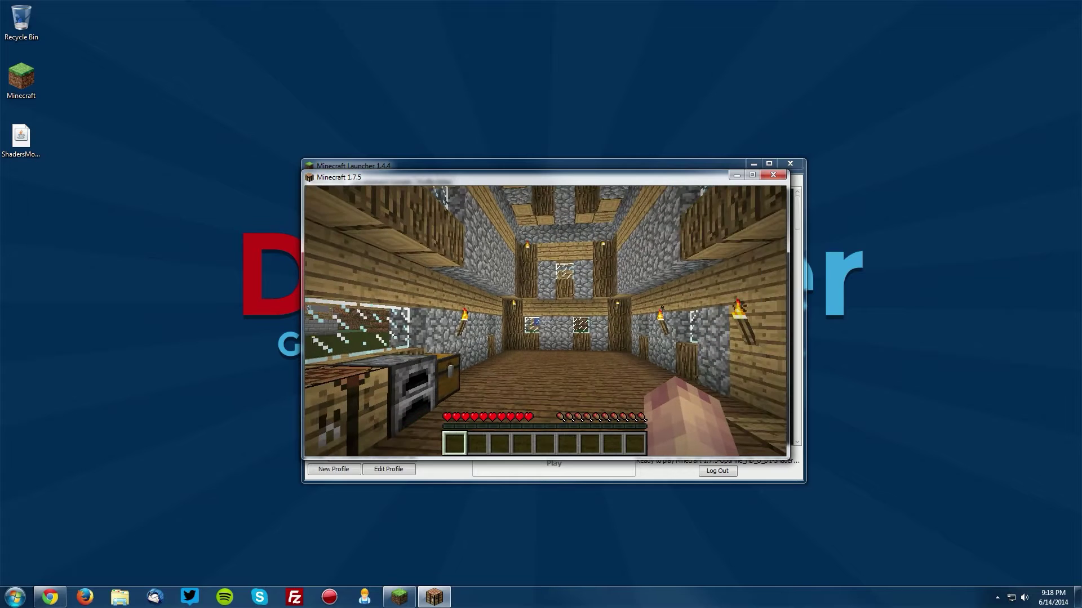
key("Escape")
left_click(495, 349)
left_click(463, 343)
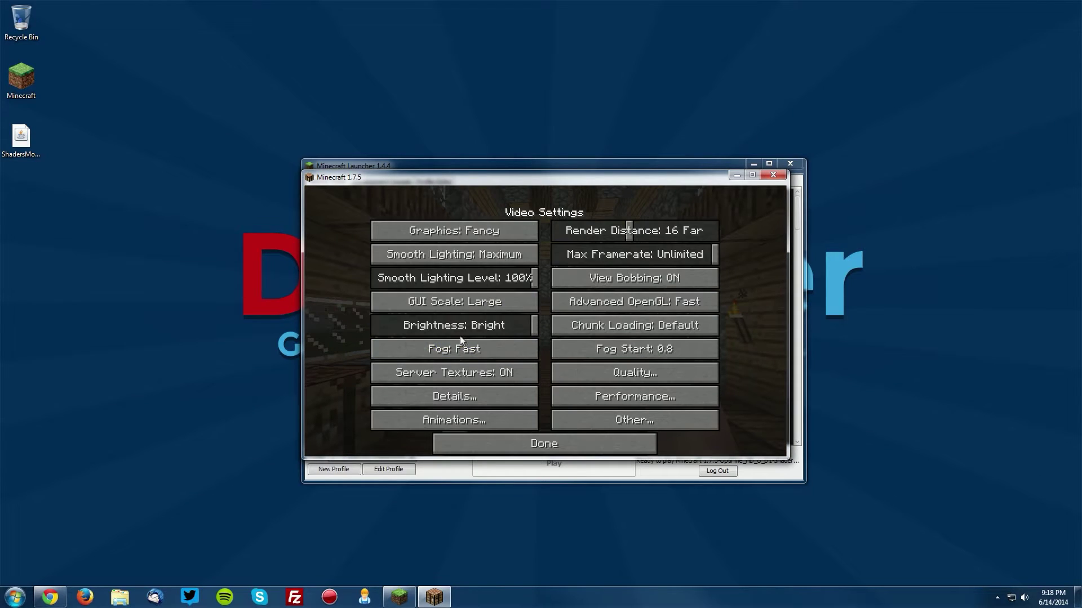
left_click(524, 445)
left_click(526, 434)
left_click(567, 277)
key("F3")
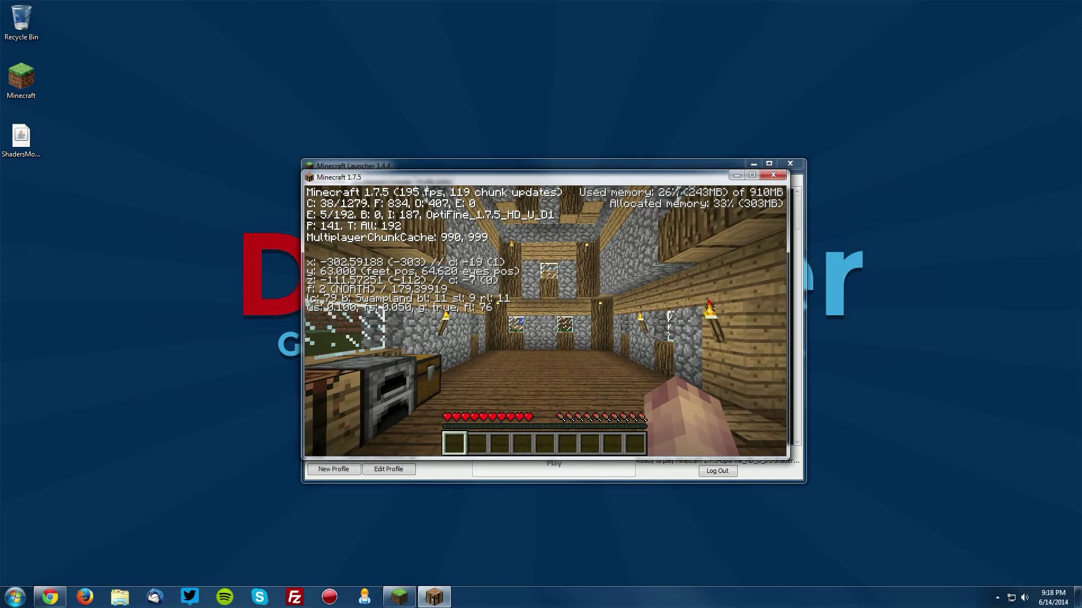
key("F3")
- Save and quit the world to the title screen, quit the game, and close the launcher
key("Escape")
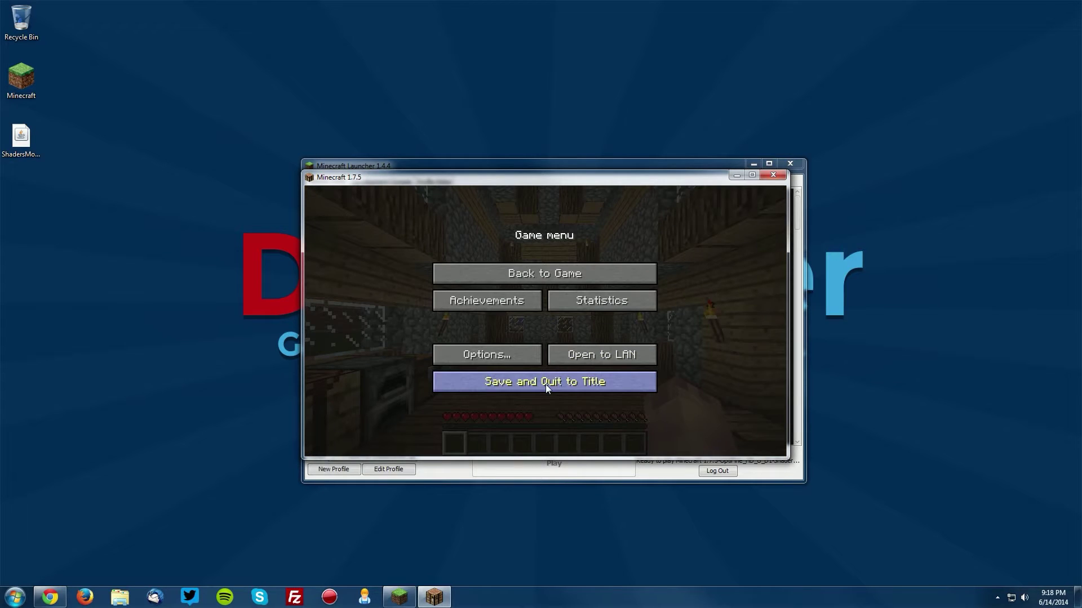
left_click(545, 384)
left_click(597, 412)
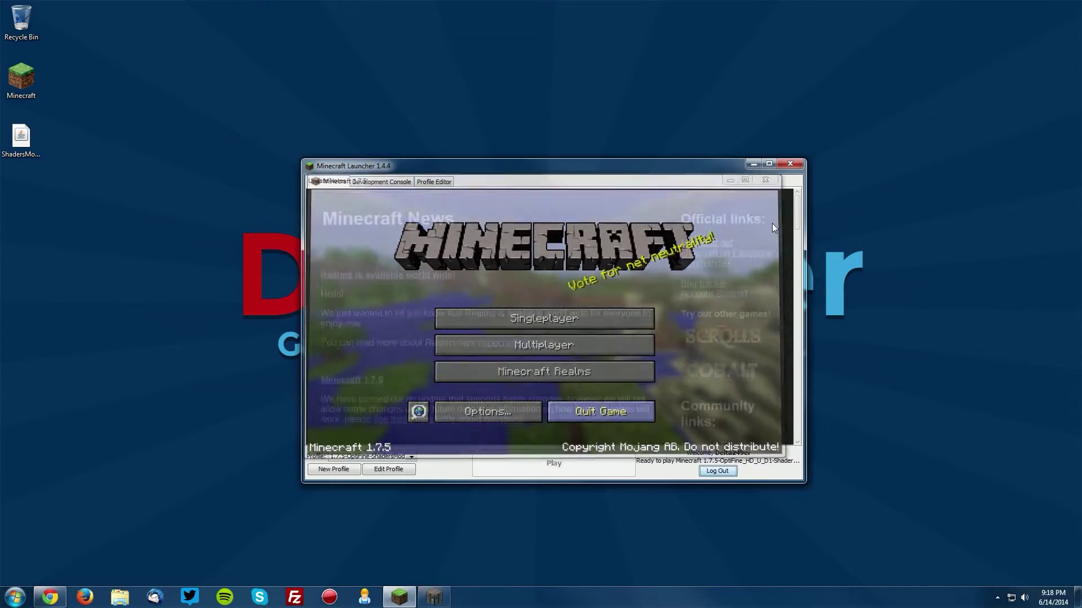
left_click(791, 163)
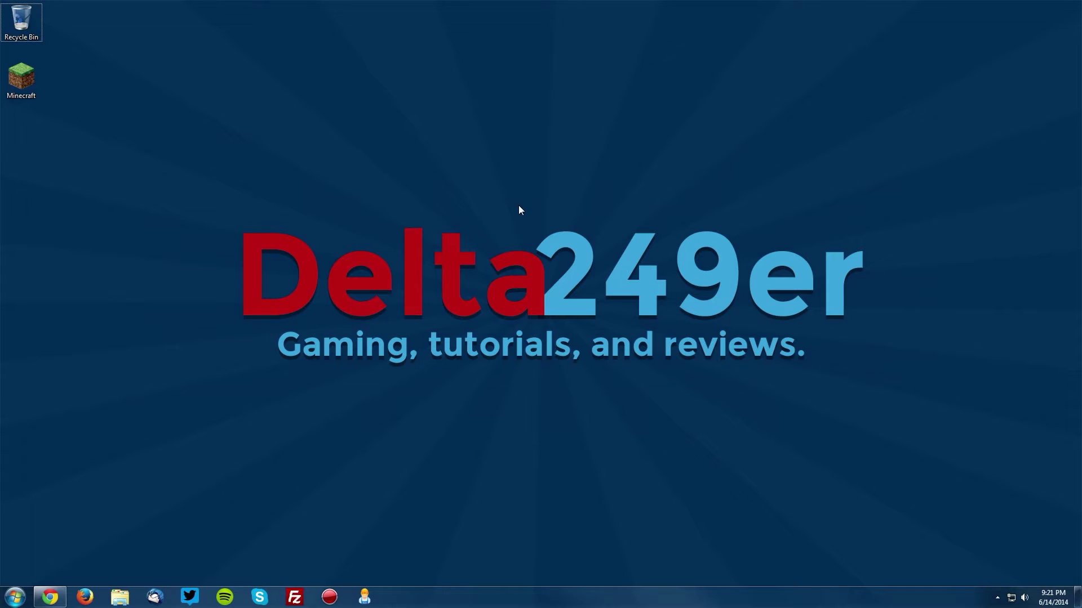
- Switch to Chrome, follow the SEUS v10.1 Standard download link in the Sonic Ether's Unbelievable Shaders topic, and skip the ad page
left_click(50, 596)
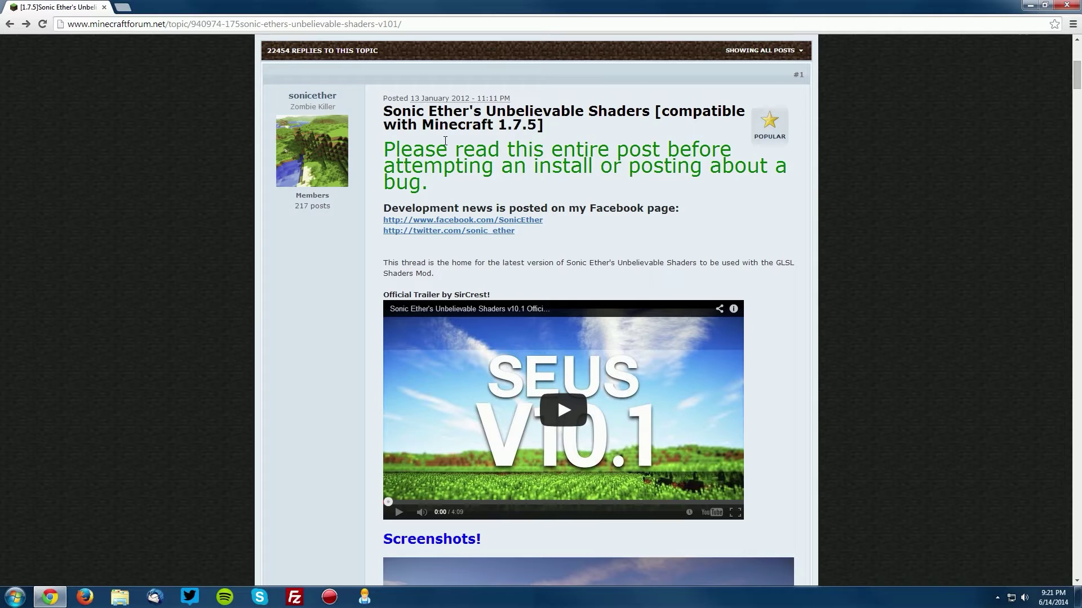
scroll(517, 181, "down", 20)
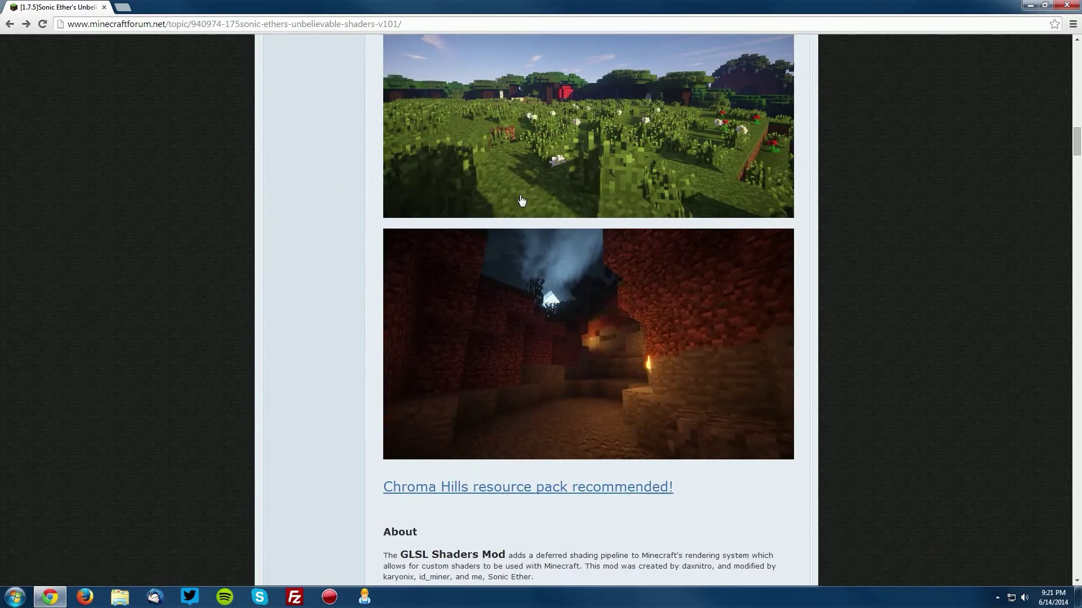
scroll(524, 214, "down", 10)
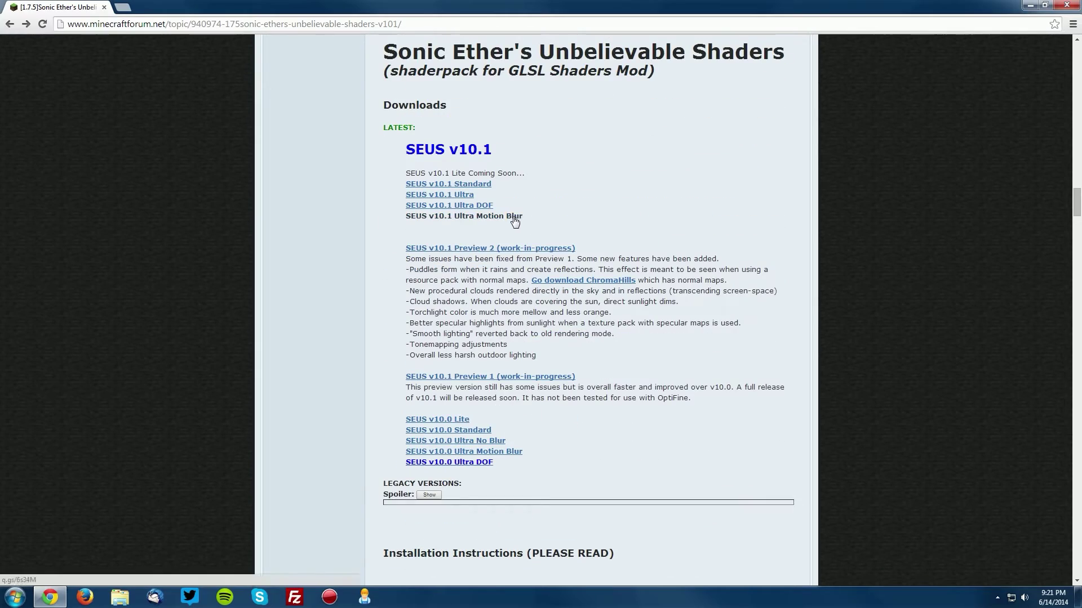
left_click(431, 187)
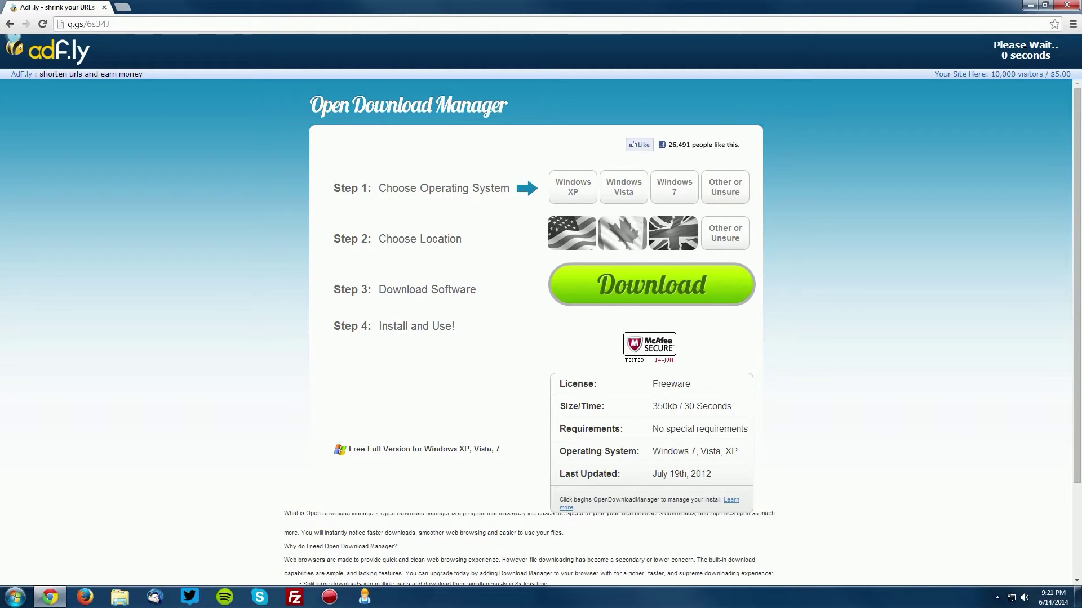
left_click(1026, 52)
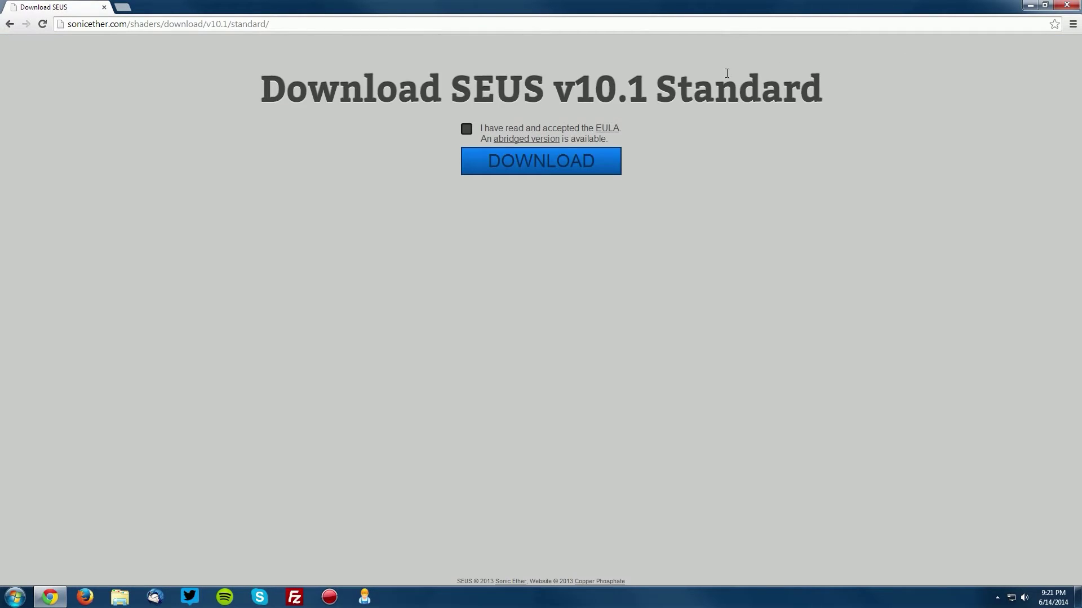
- Accept the EULA, download SEUS-v10.1-Standard.zip to the Desktop, and minimize the browser
left_click(467, 130)
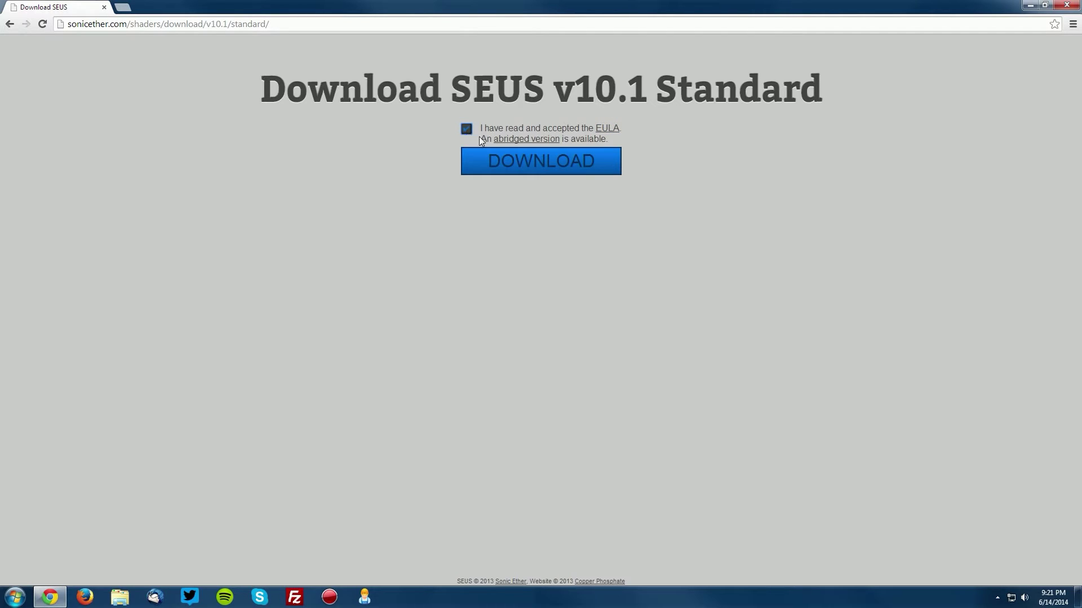
left_click(535, 162)
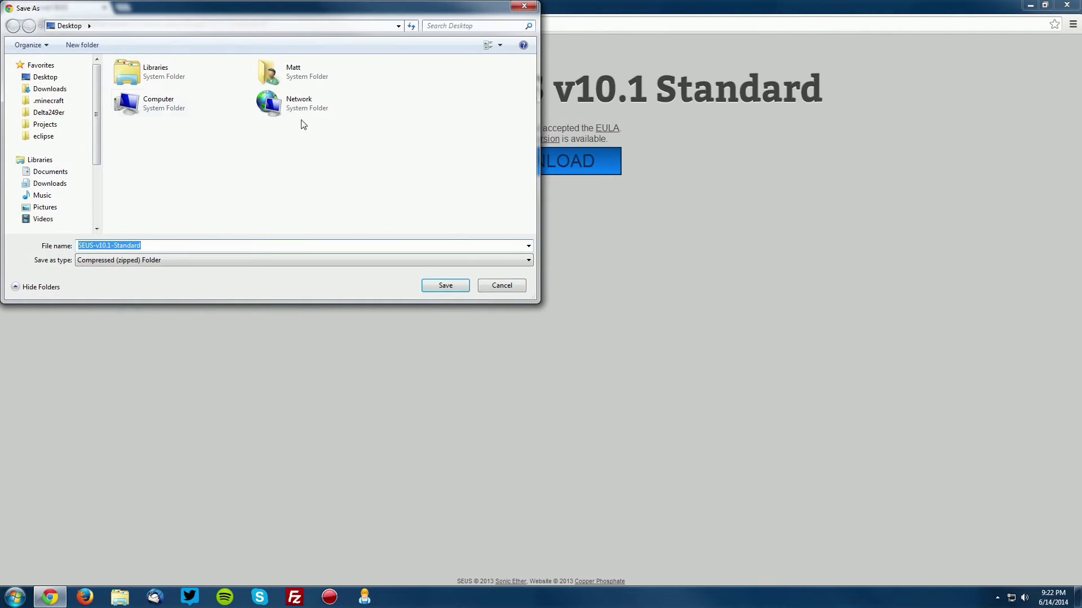
left_click(46, 78)
left_click(445, 285)
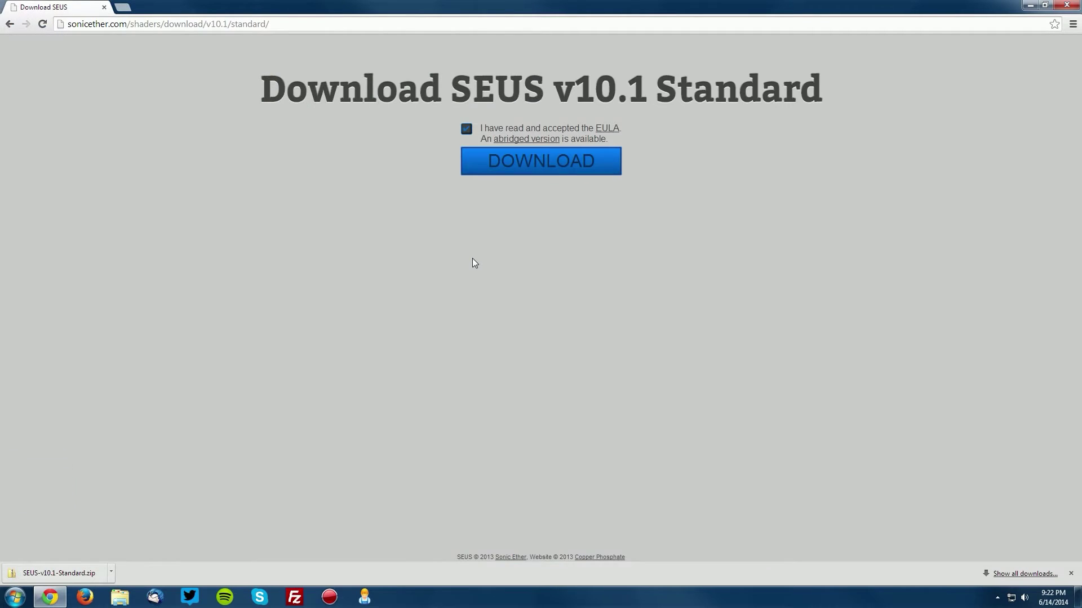
left_click(1030, 5)
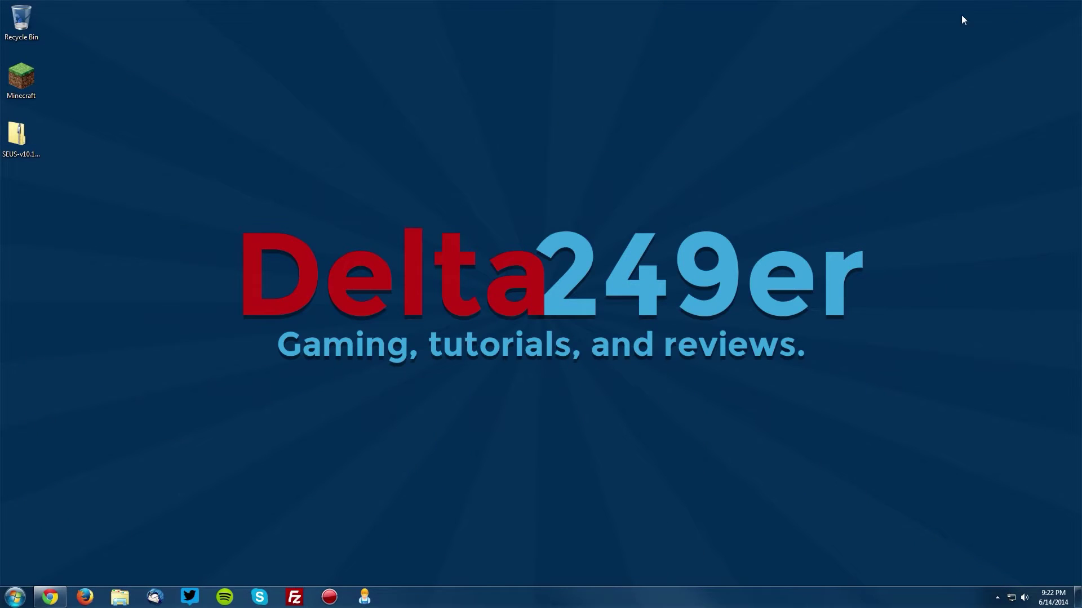
- Inspect the contents of the SEUS-v10.1-Standard zip on the Desktop for the shaders folder and close its window
double_click(22, 138)
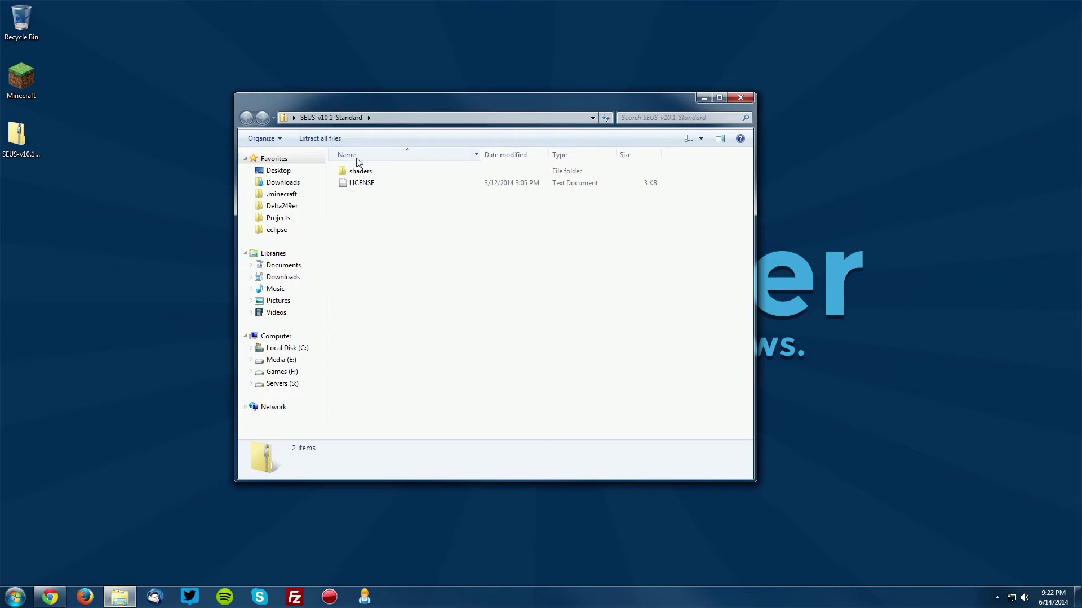
left_click(367, 172)
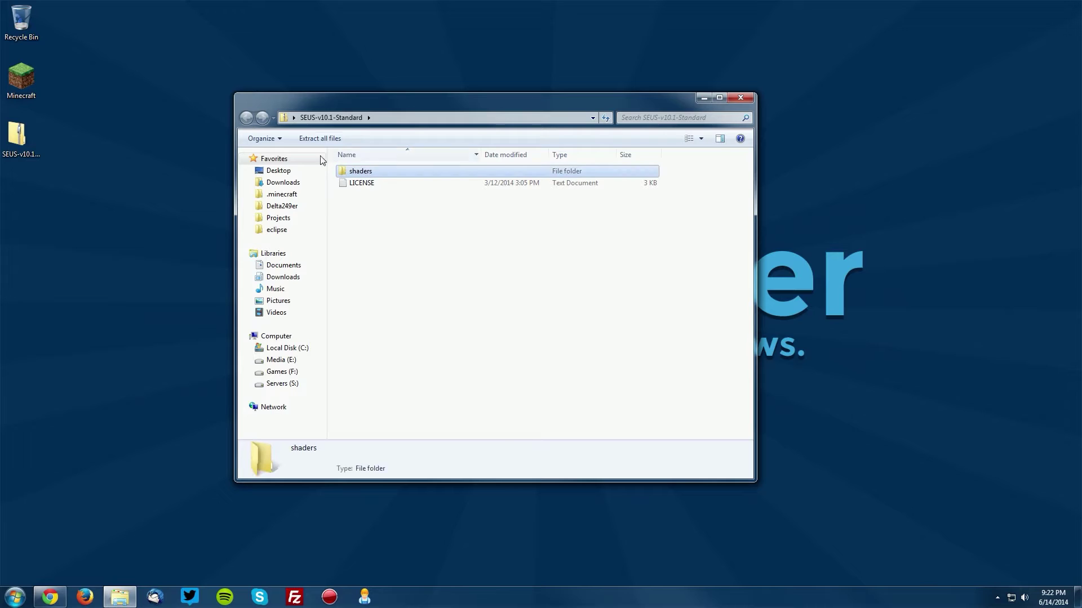
left_click(741, 98)
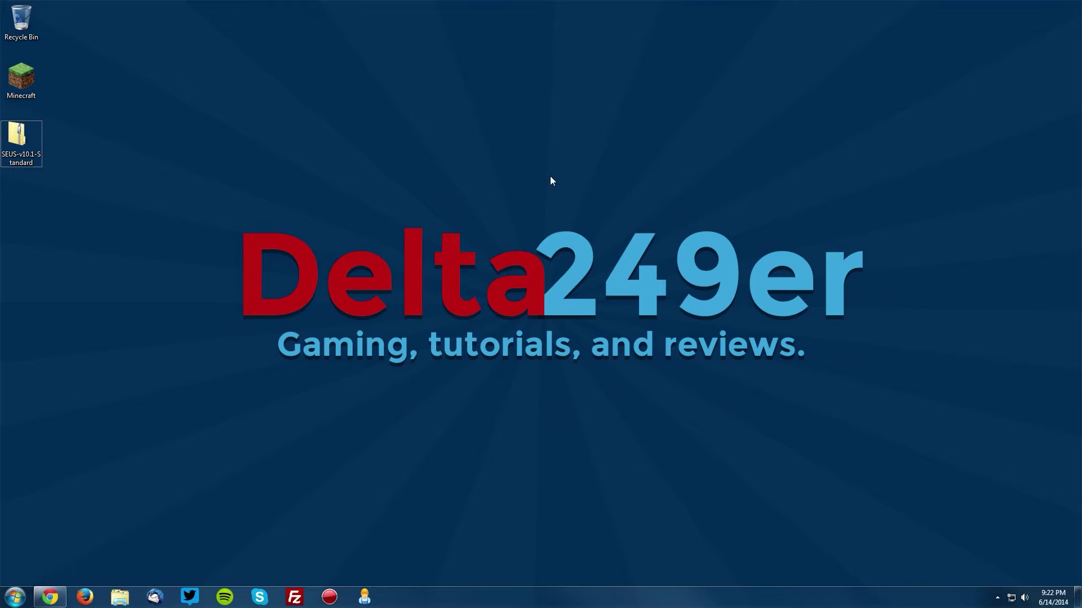
- Open %appdata% from Run, move the SEUS-v10.1-Standard zip from the Desktop into the .minecraft shaderpacks folder, and close the window
key("super+r")
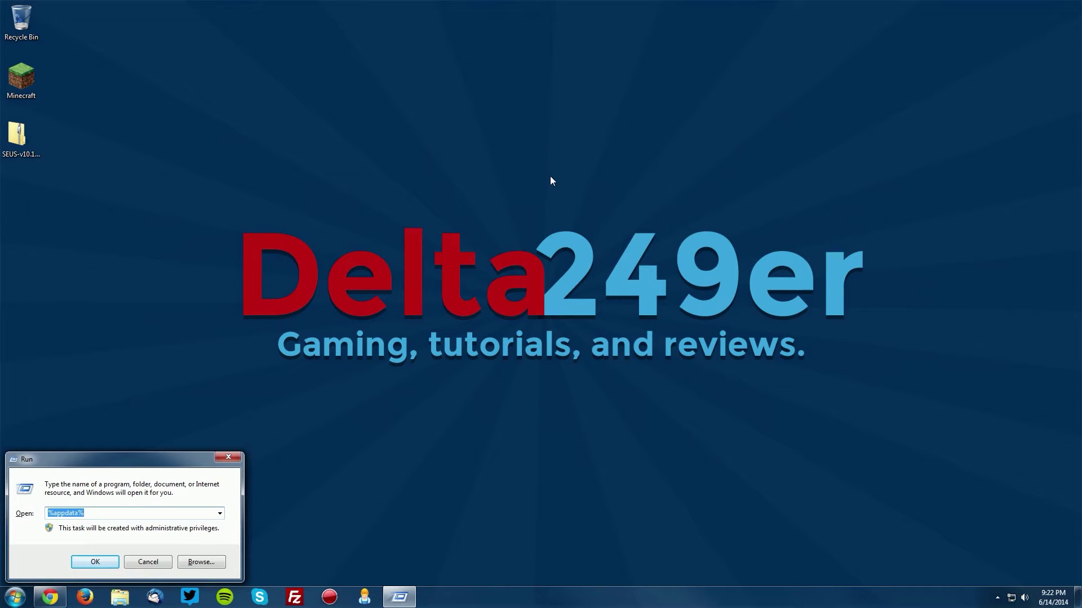
type("%appdata%")
left_click(95, 561)
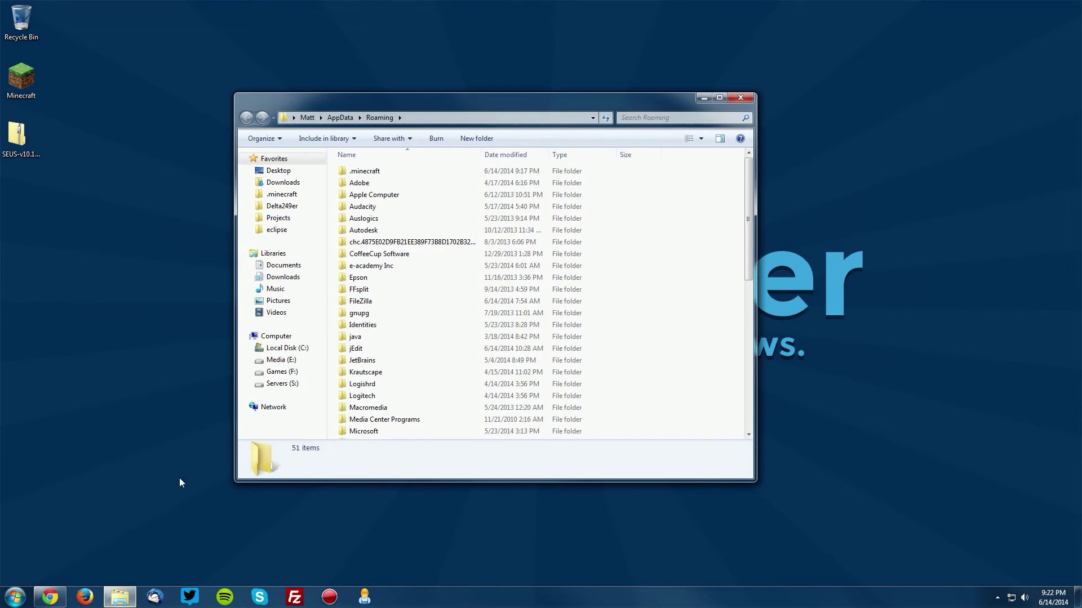
double_click(356, 172)
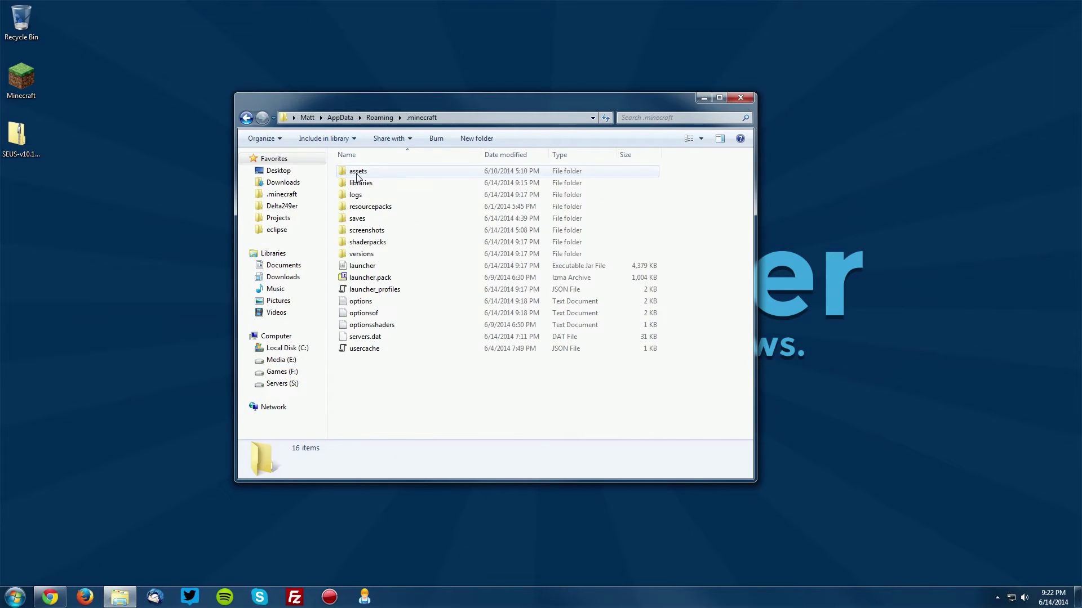
double_click(362, 244)
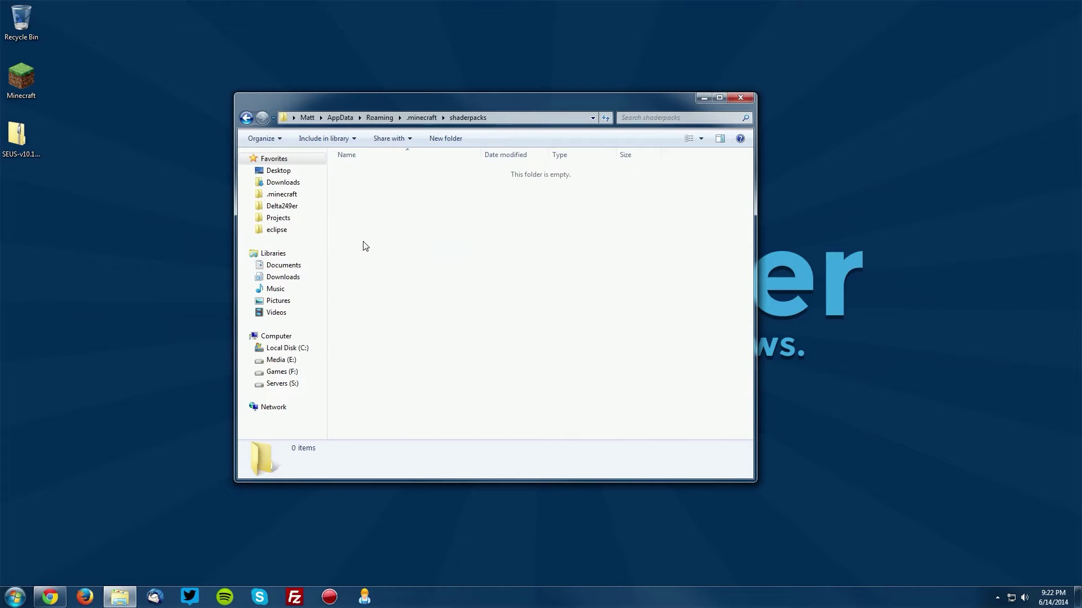
left_click_drag(17, 135, 420, 207)
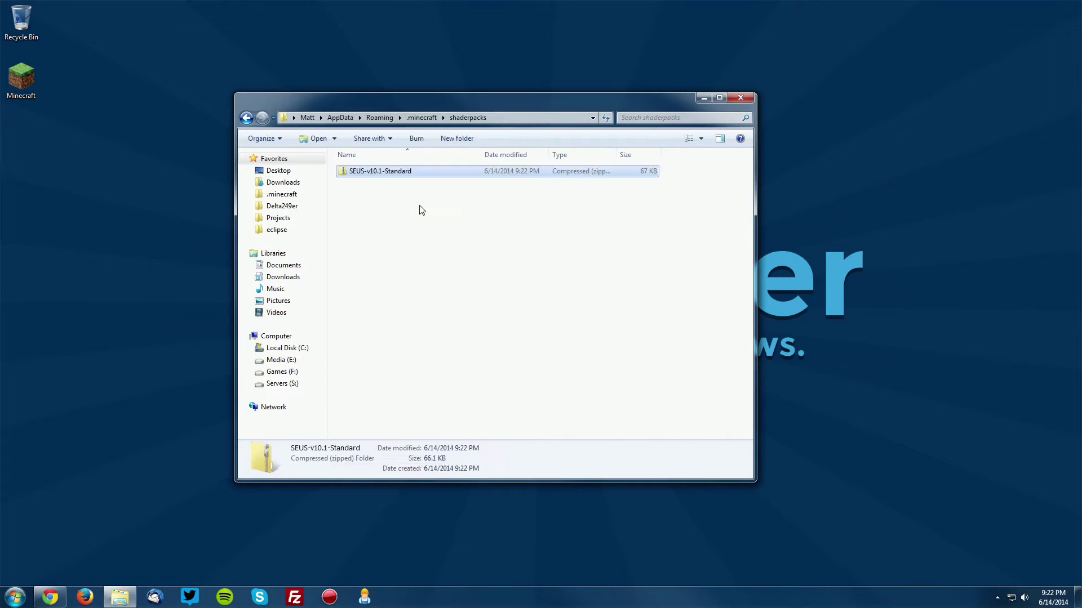
left_click(741, 97)
- Start Minecraft from the launcher with the 1.7.5-OptiFine-ShadersMod profile and open a saved singleplayer world
double_click(29, 79)
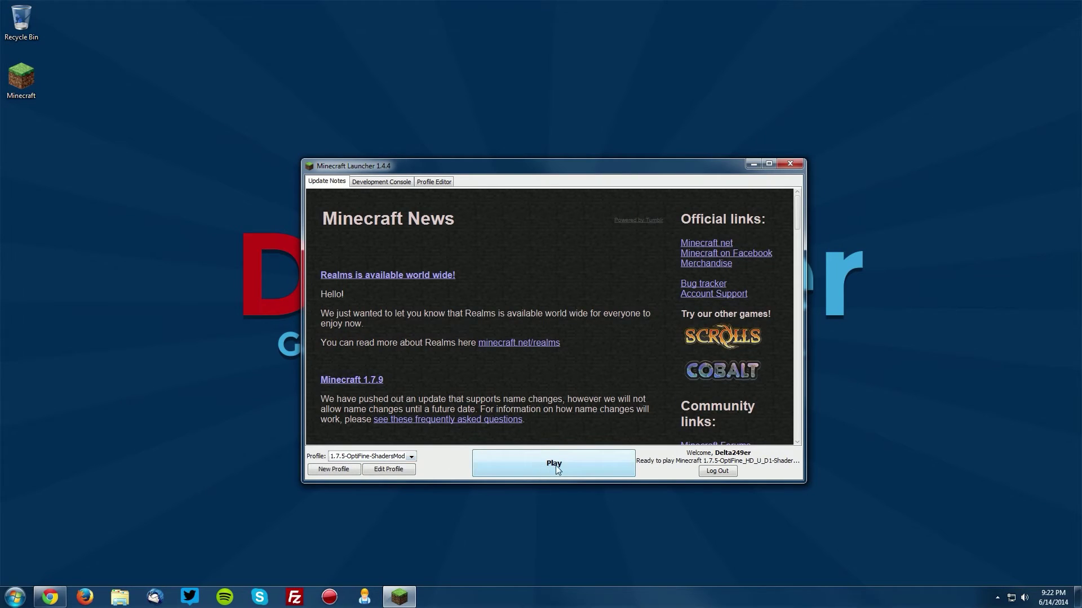
left_click(558, 467)
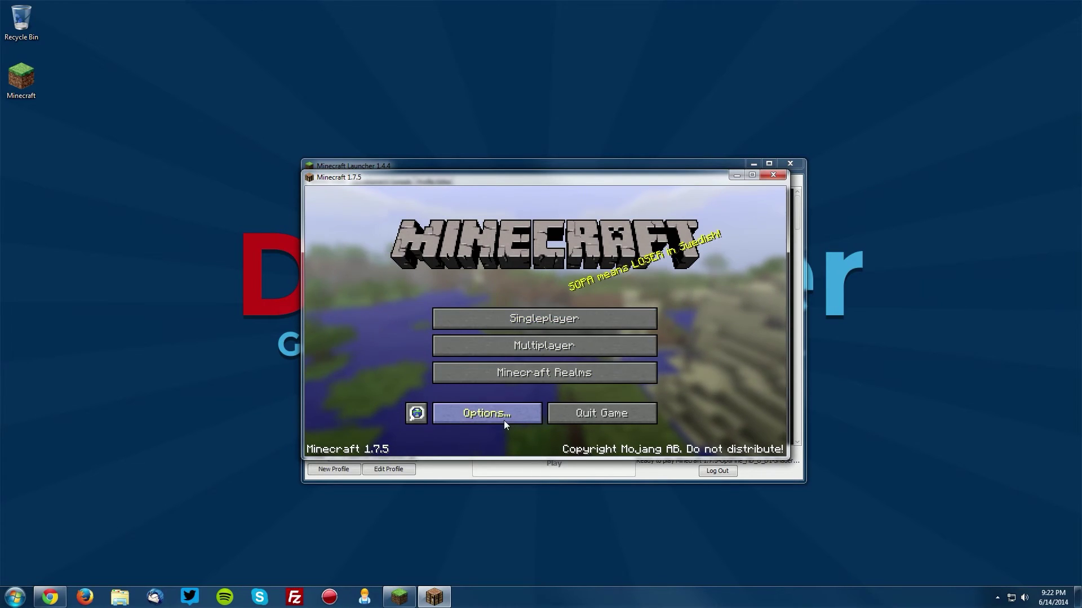
left_click(499, 319)
double_click(490, 282)
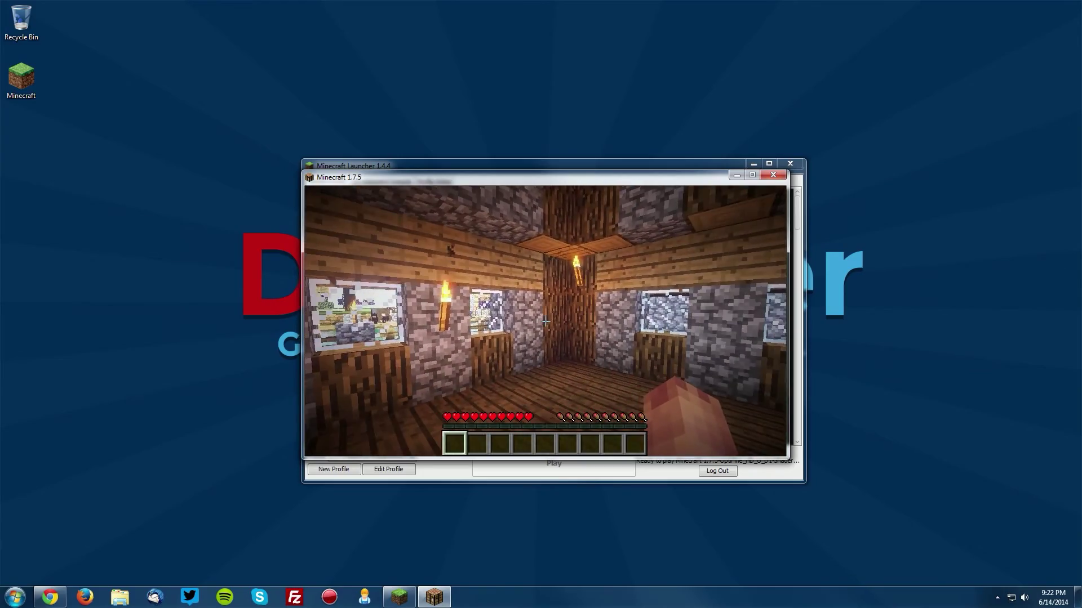
- Walk around inside the house to examine how the shaders render its lighting, walls and floor
key("w")
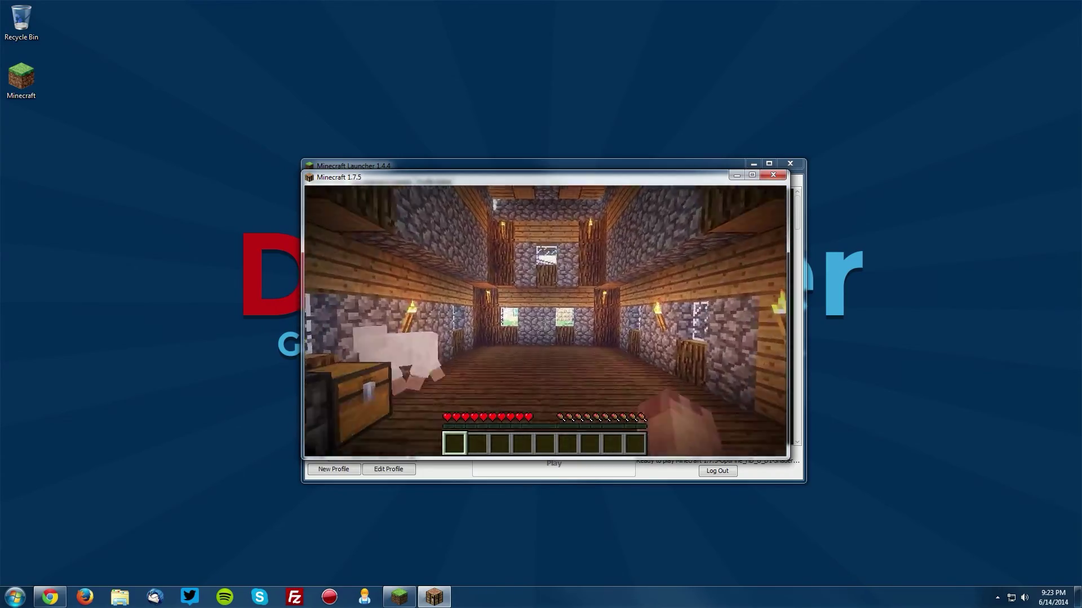
key("w")
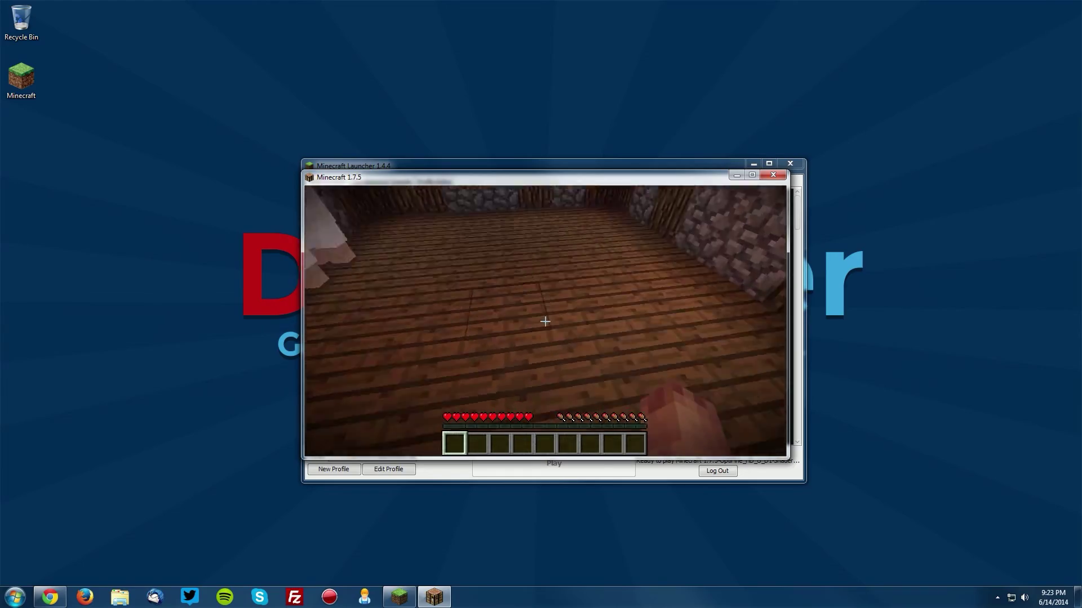
key("s")
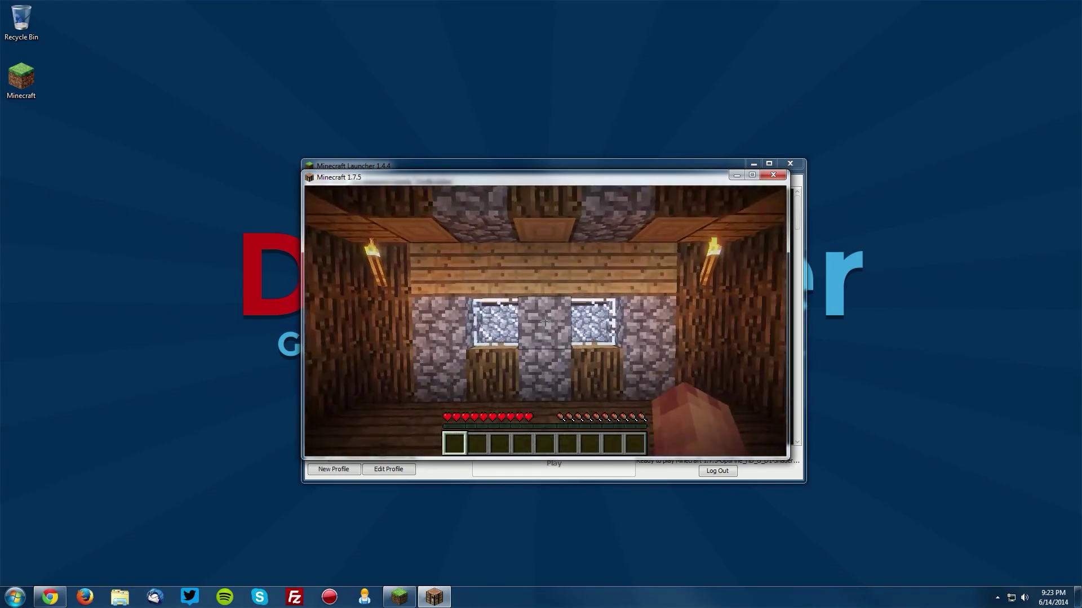